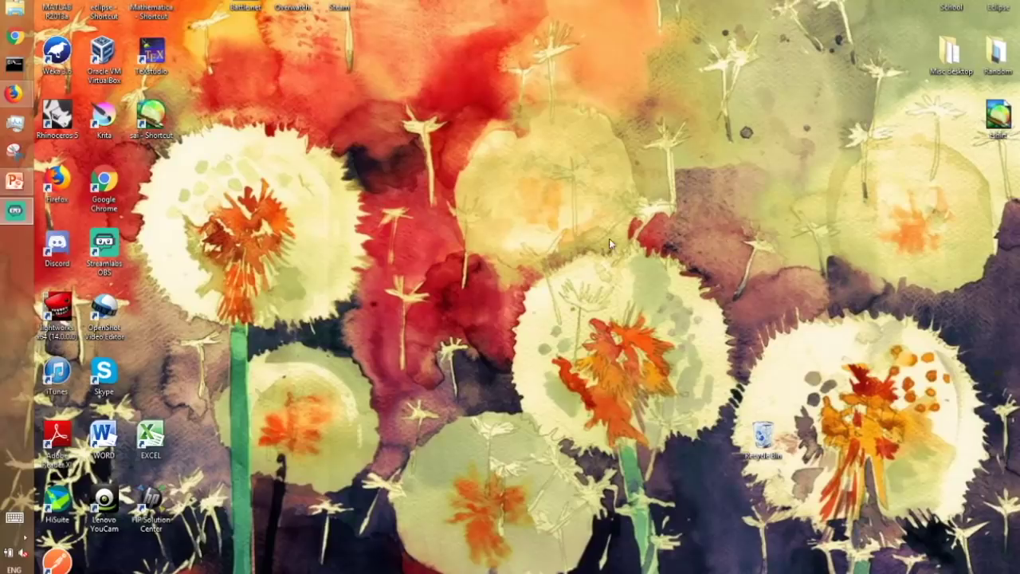
Launch PowerPoint from the taskbar and start a new blank presentation
left_click(16, 185)
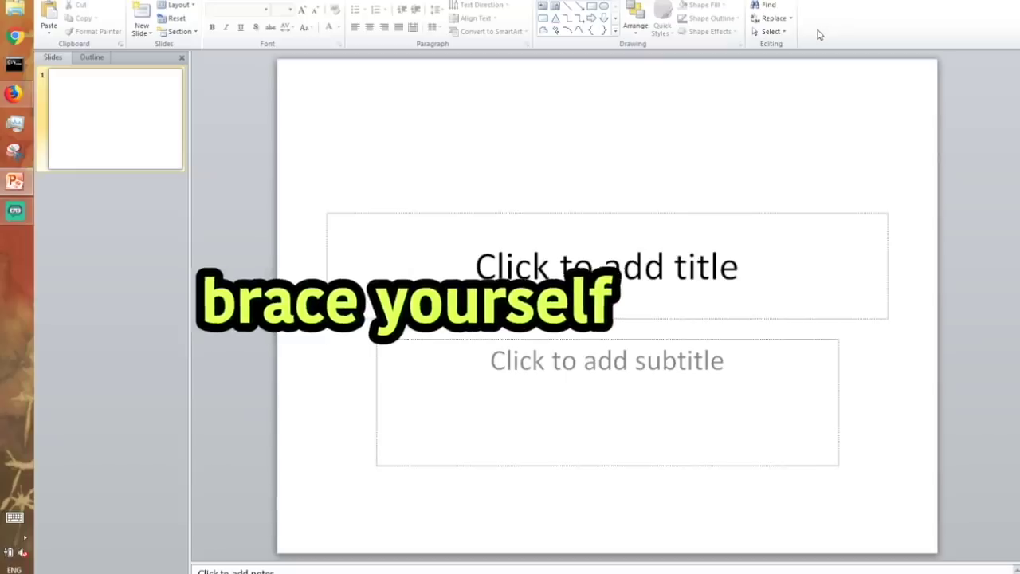
Delete the title placeholder and then the subtitle placeholder, leaving an empty canvas
left_click(80, 0)
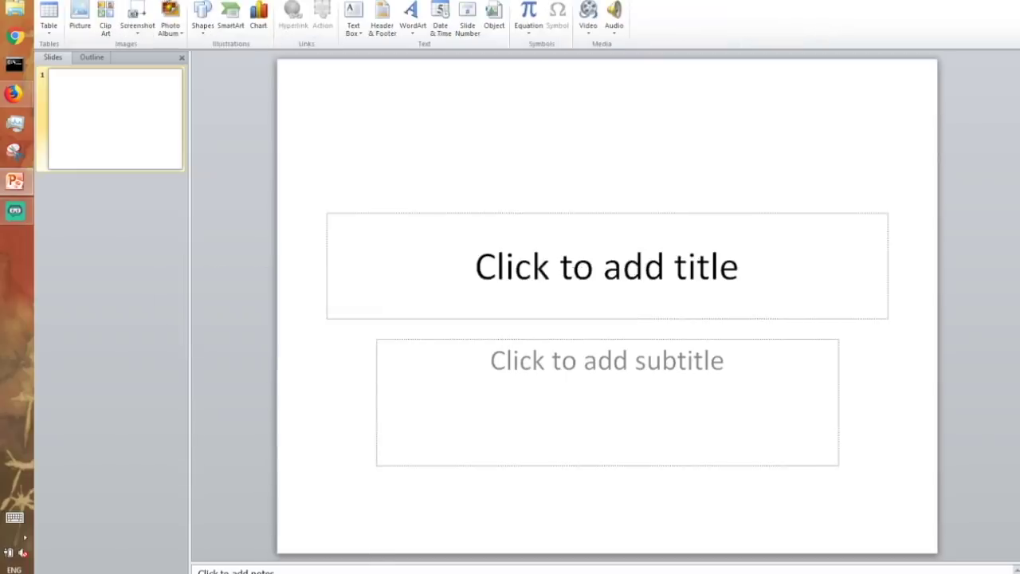
left_click(203, 24)
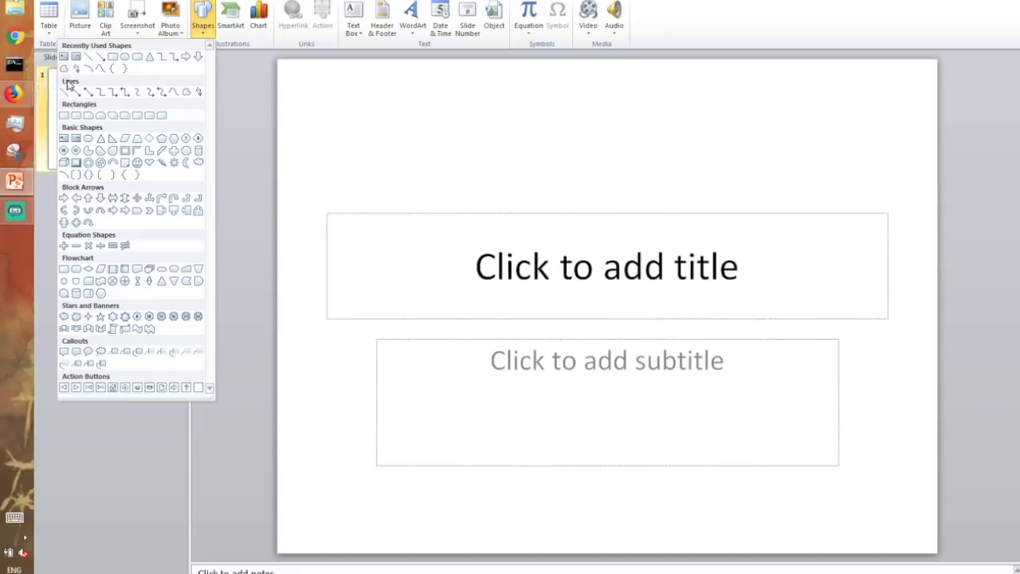
left_click(362, 213)
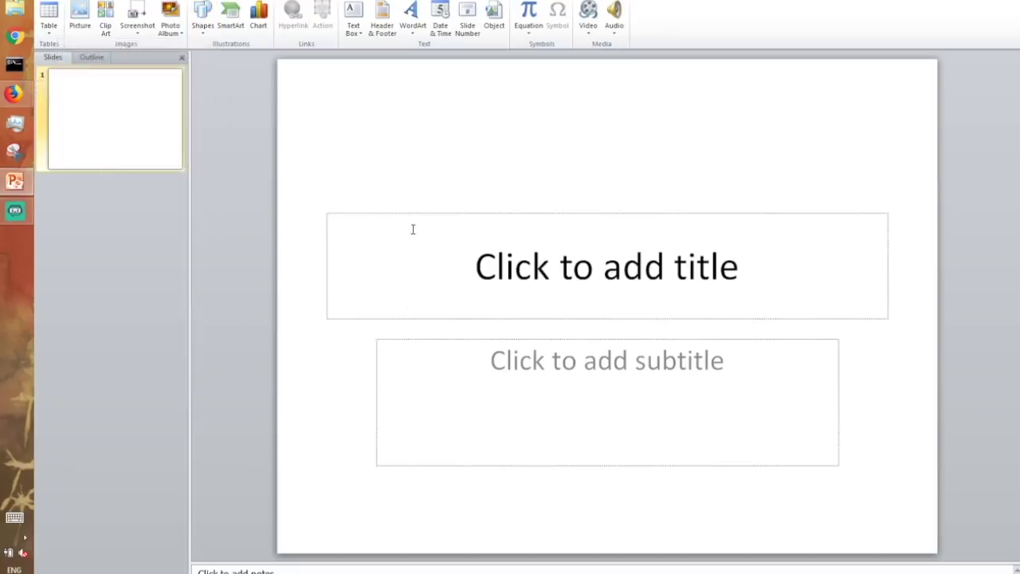
left_click(412, 228)
left_click(415, 212)
key("Delete")
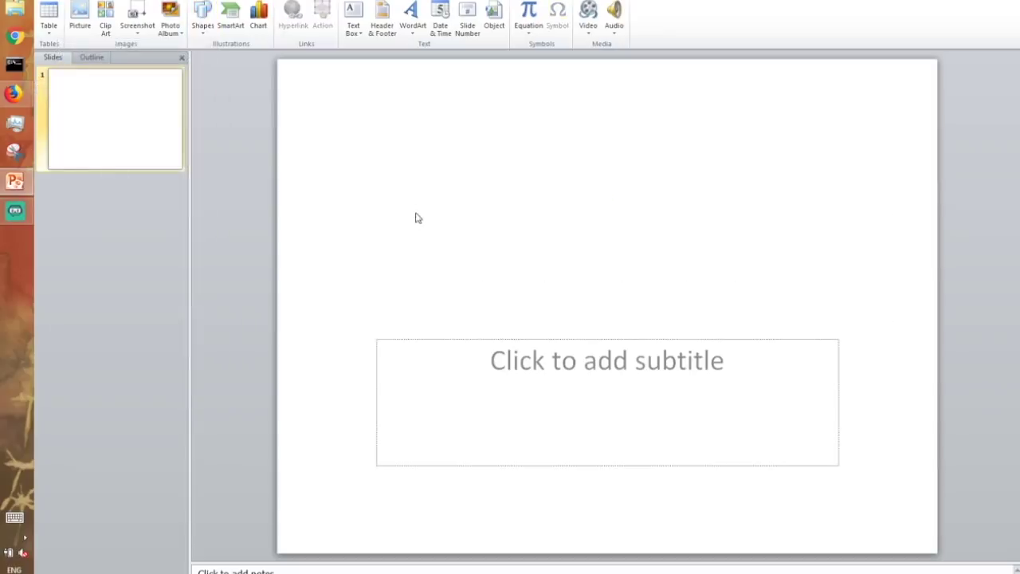
left_click(515, 340)
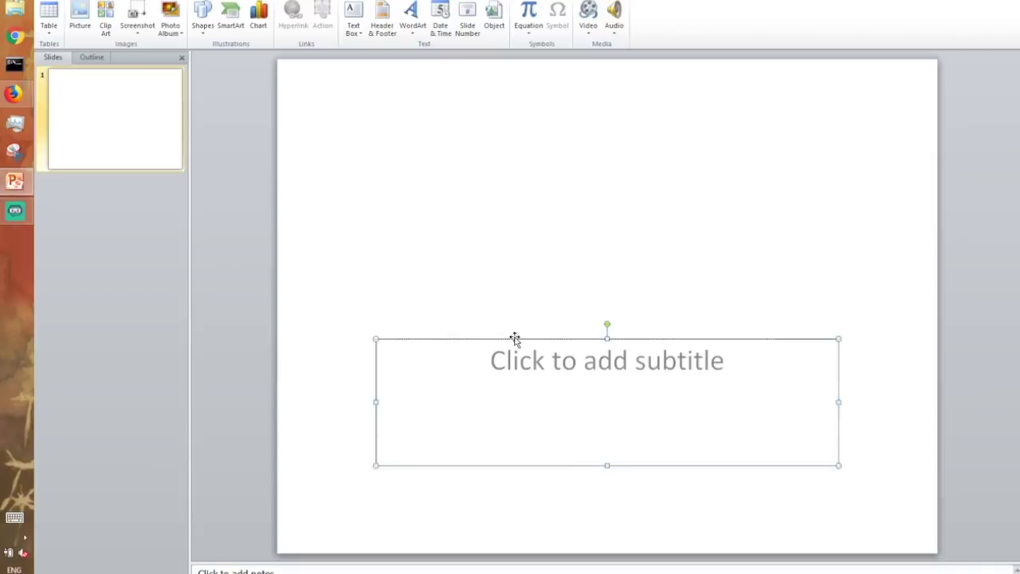
key("Delete")
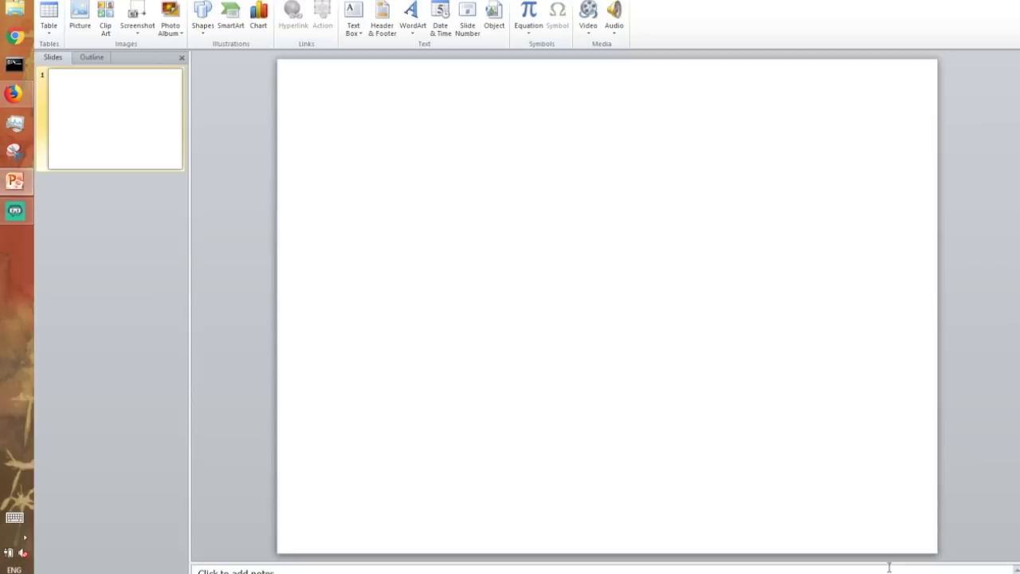
left_click(204, 30)
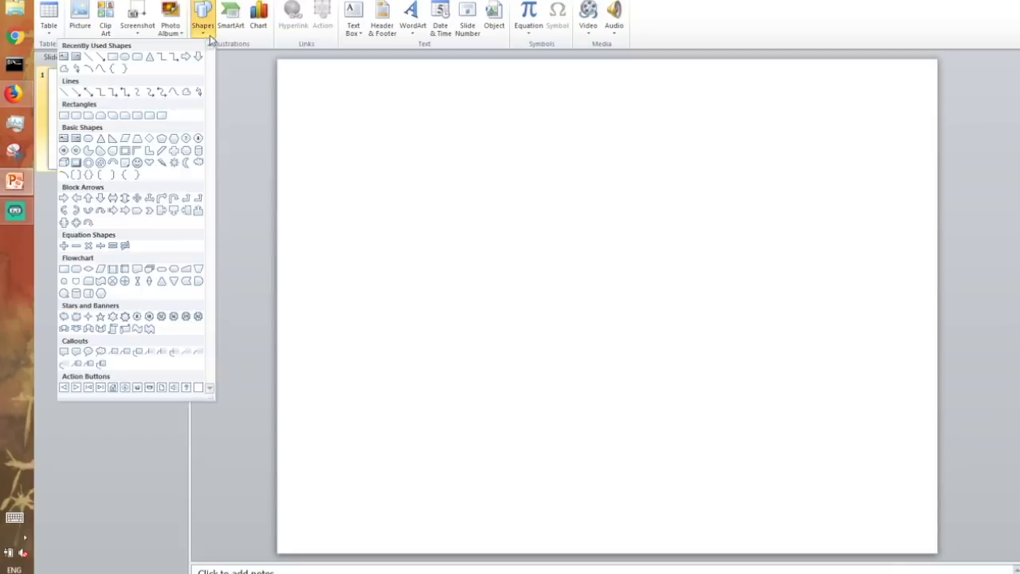
Draw a tall oval near the top centre of the slide for the face
left_click(124, 57)
left_click_drag(498, 120, 663, 322)
mouse_move(672, 338)
left_mouse_down()
mouse_move(687, 355)
mouse_move(653, 308)
left_mouse_up()
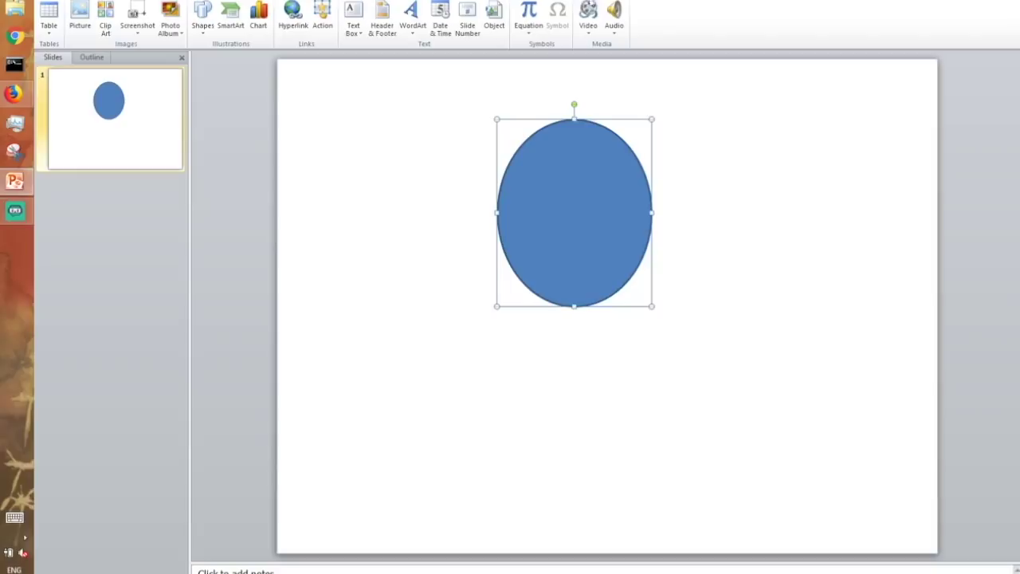
Try a red pen stroke right of the oval, then return to selecting the oval
key("alt+r")
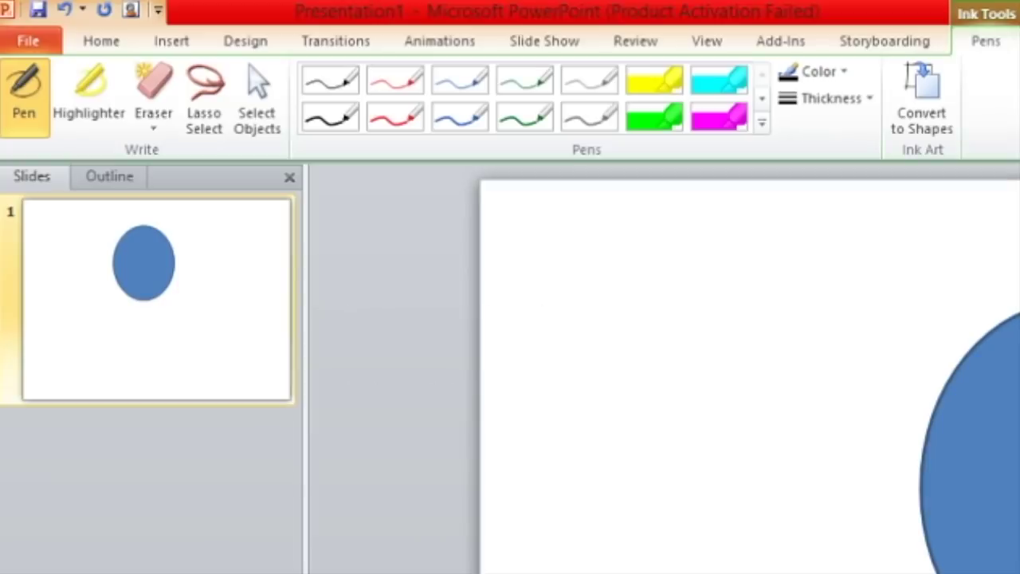
left_click(396, 115)
left_click_drag(680, 123, 761, 213)
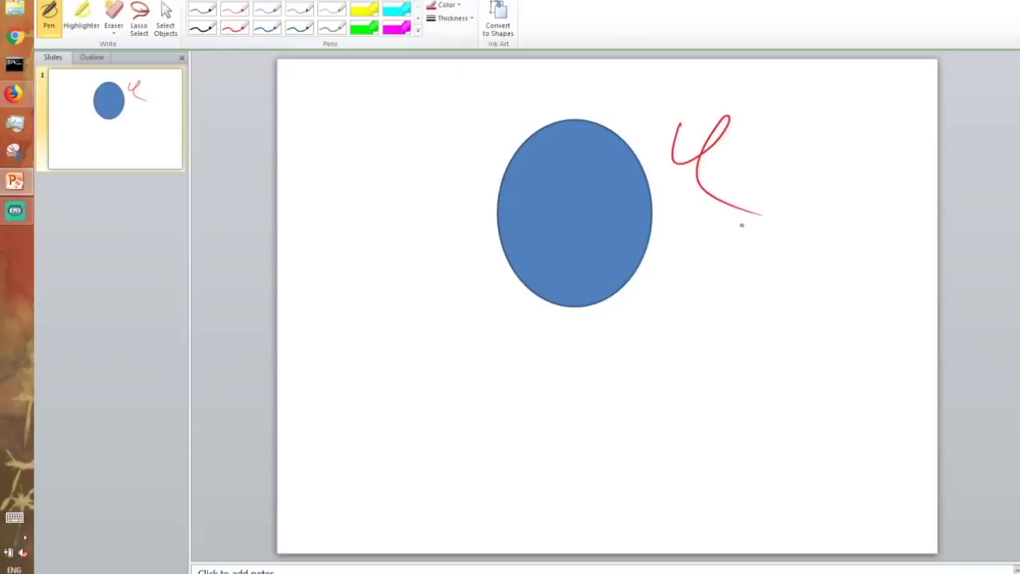
key("Escape")
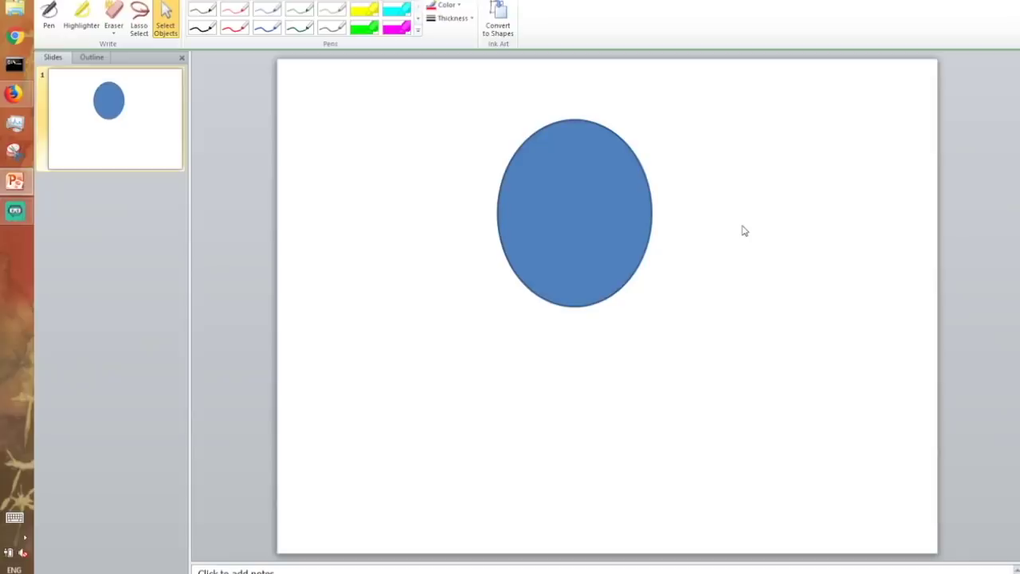
left_click(136, 2)
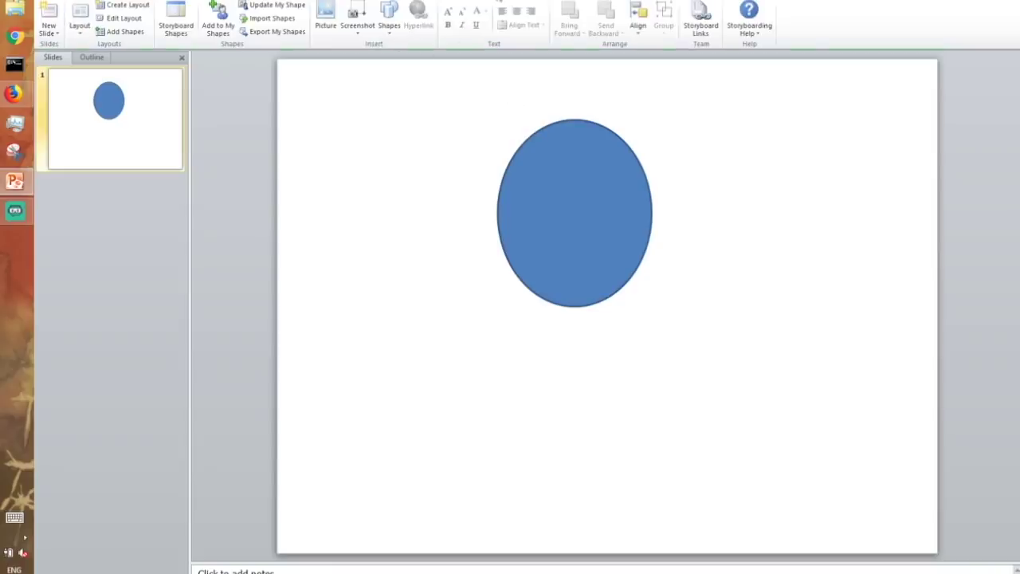
left_click(520, 2)
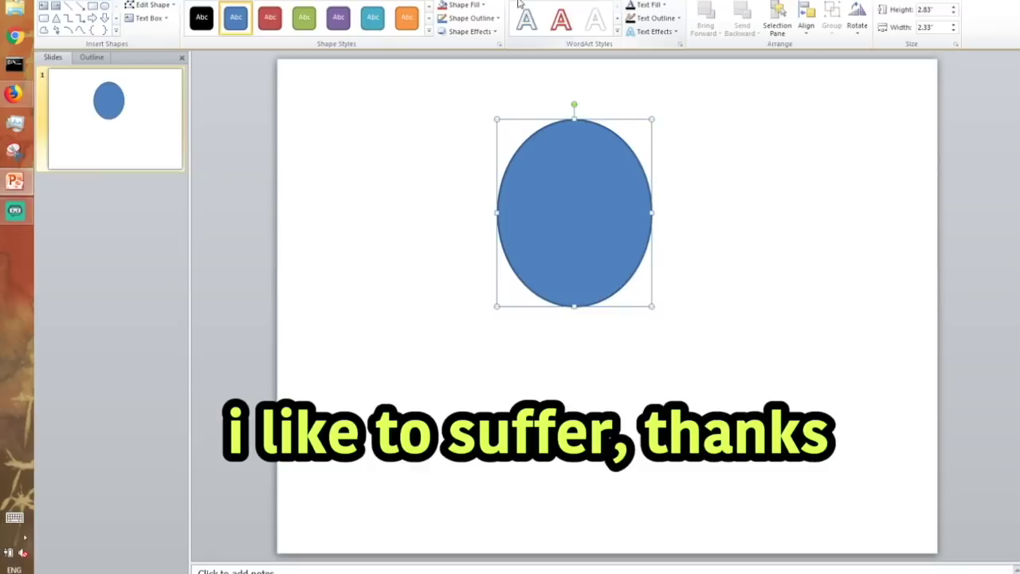
left_click(202, 19)
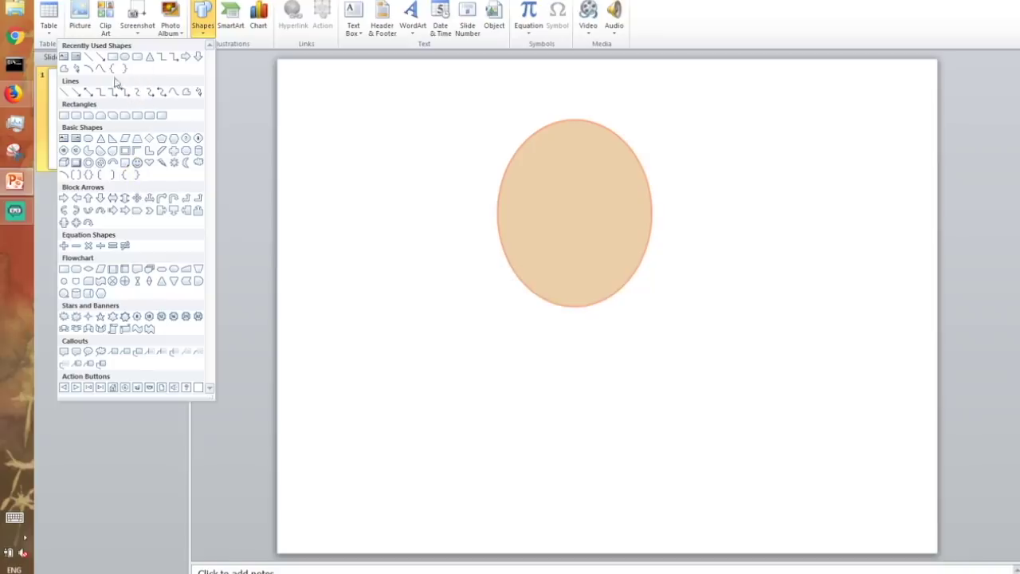
Draw a small arc right of the face and rotate it nearly upright
left_click(88, 67)
left_click_drag(754, 226, 763, 224)
mouse_move(581, 310)
left_mouse_down()
mouse_move(565, 278)
mouse_move(486, 306)
left_mouse_up()
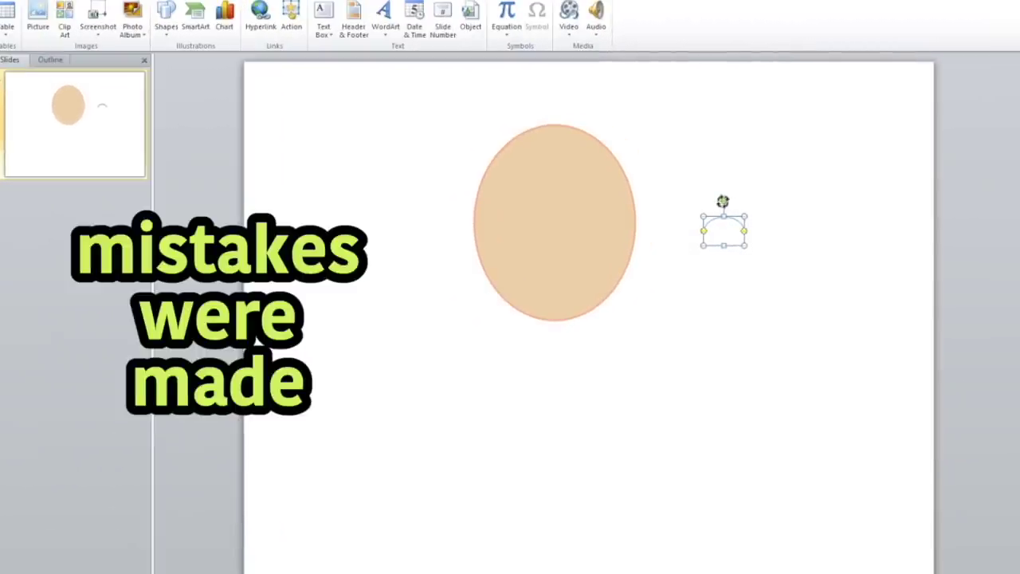
left_click_drag(722, 201, 711, 204)
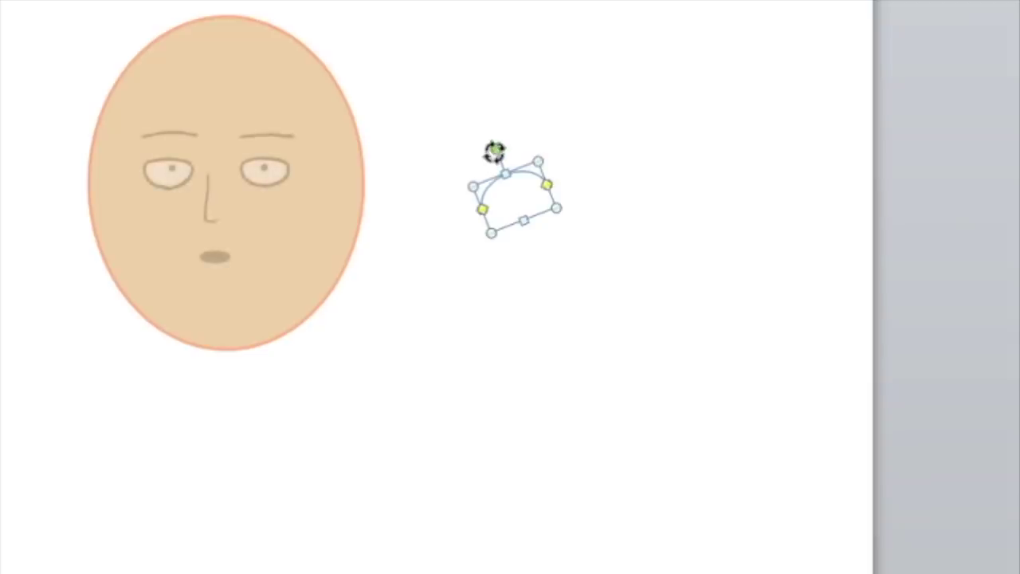
left_click_drag(495, 151, 514, 138)
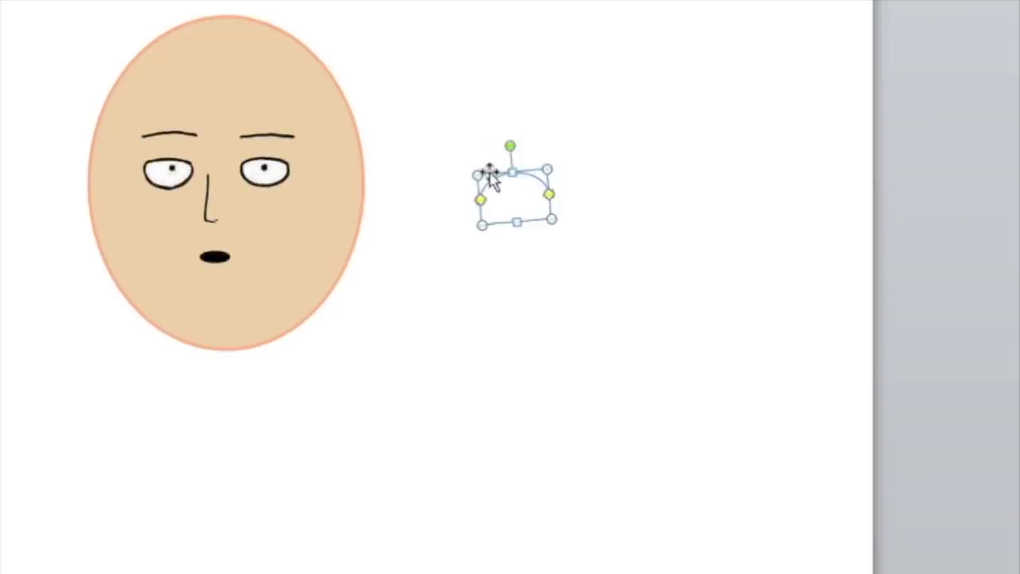
left_click(515, 175)
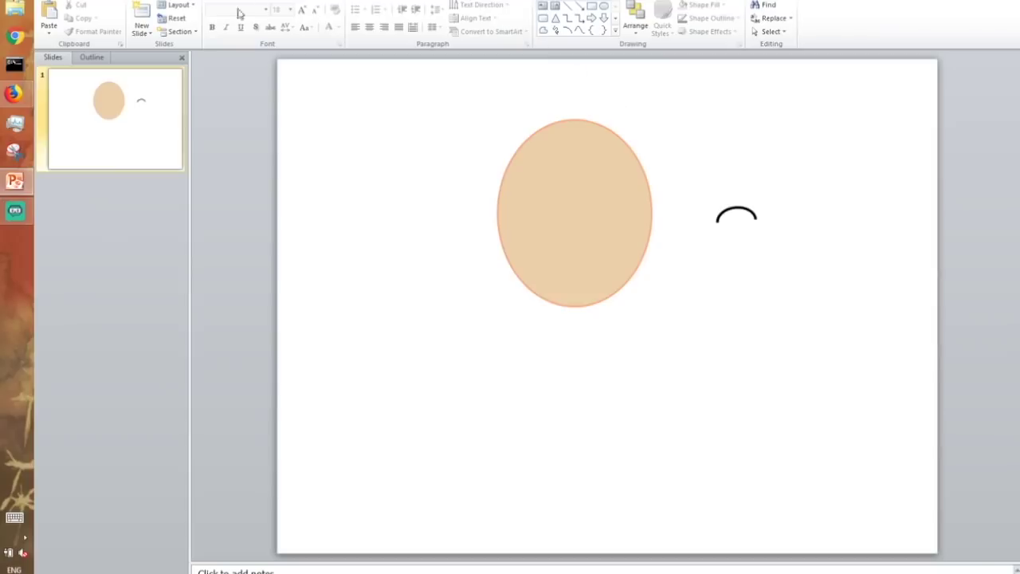
Apply the dark blue theme, then switch the slide back to a light background
scroll(136, 4, "down", 1)
scroll(136, 4, "down", 1)
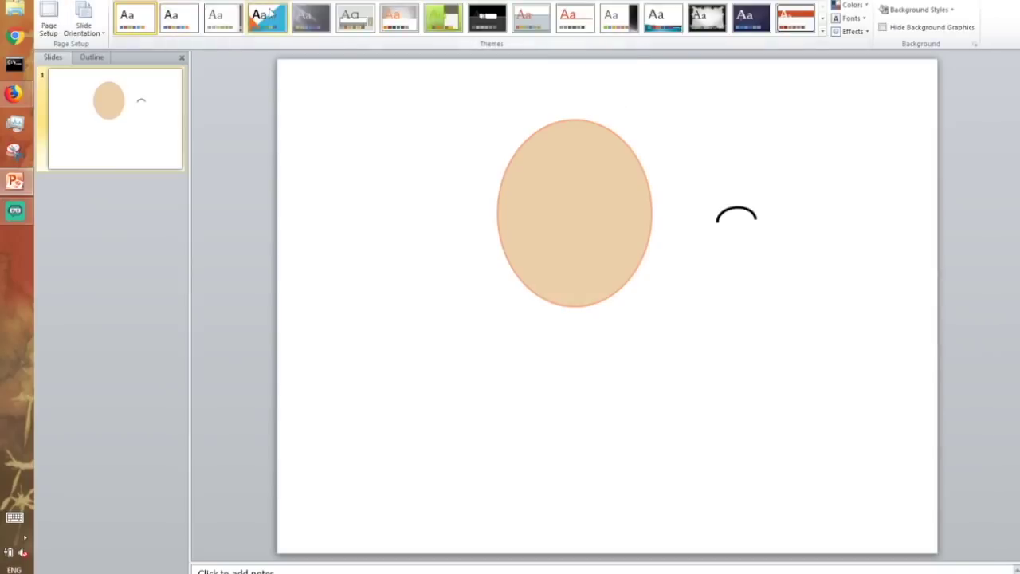
left_click(749, 20)
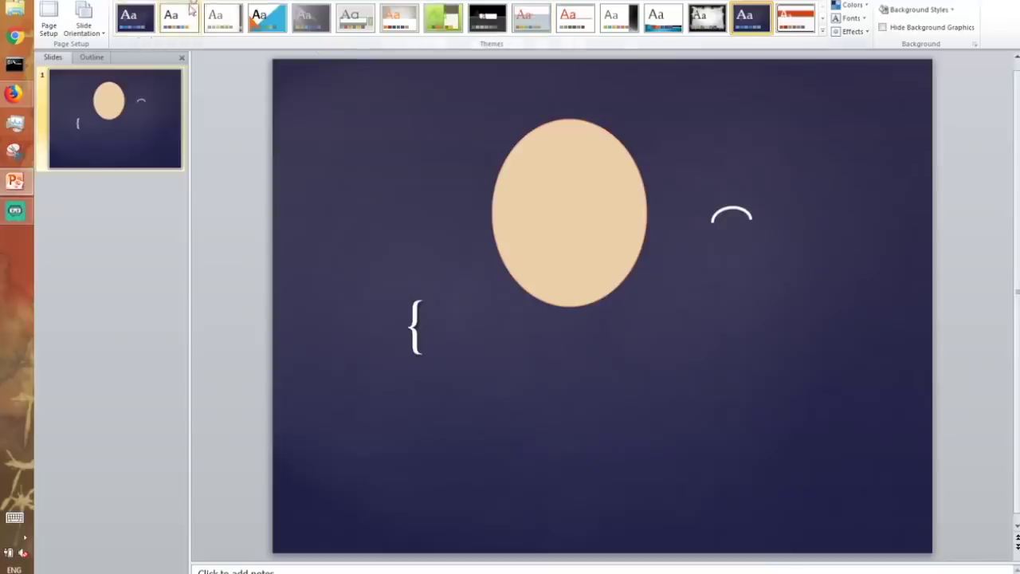
left_click(191, 30)
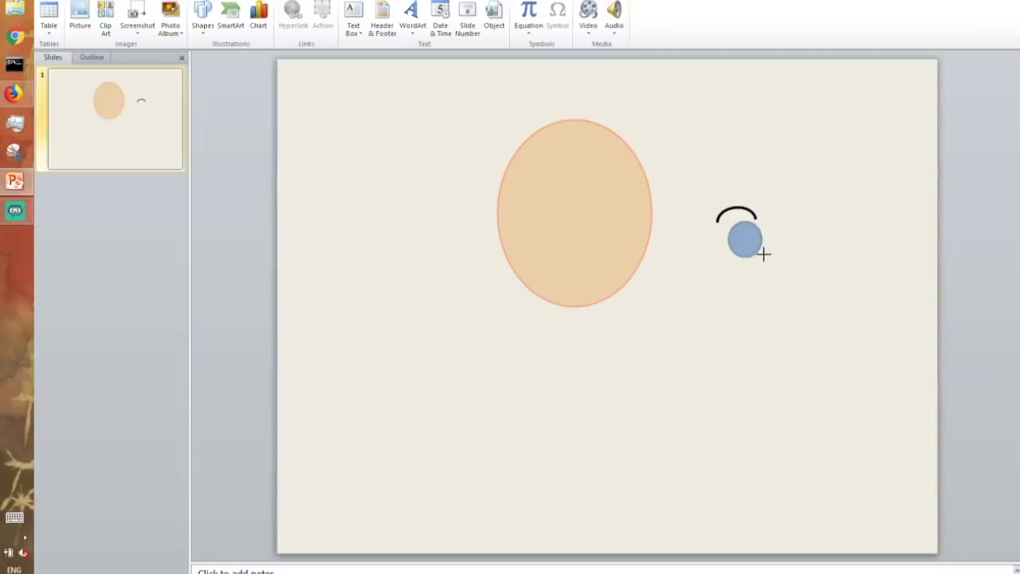
Draw a wide blue oval under the arc and send it behind the arc
left_click_drag(763, 253, 741, 224)
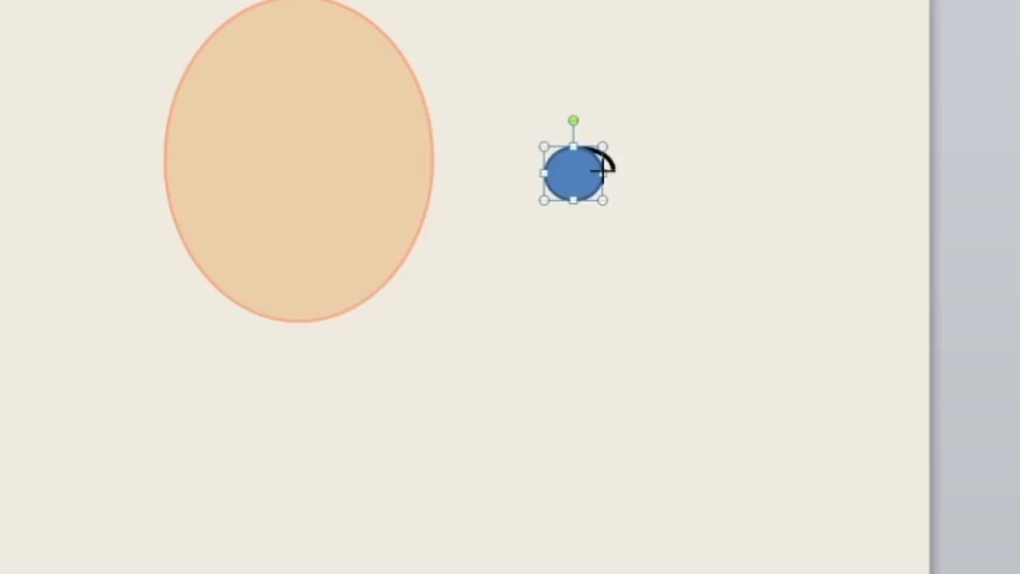
left_click_drag(752, 221, 757, 221)
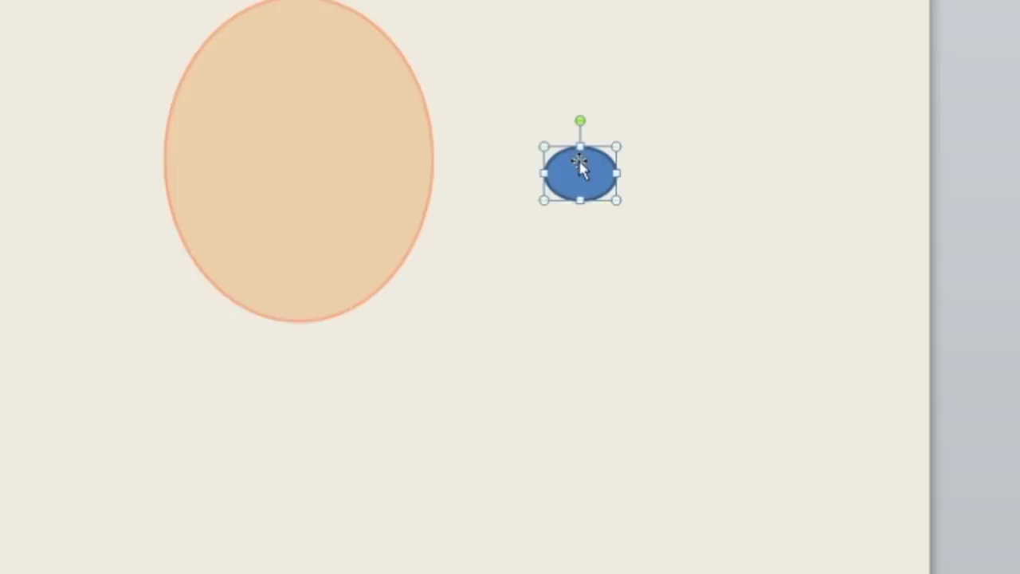
right_click(581, 166)
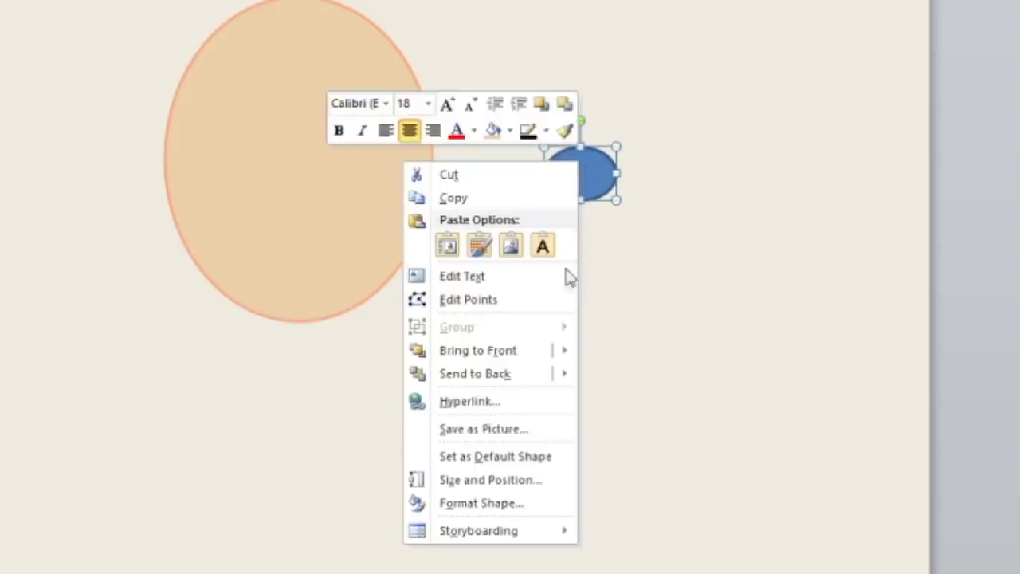
left_click(528, 373)
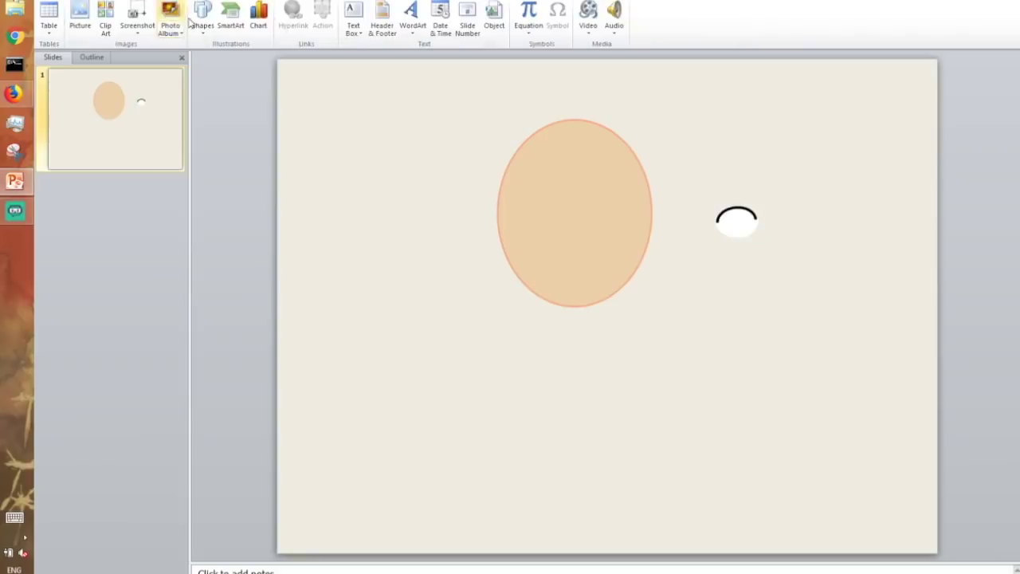
Add a small inner oval, group the eye parts, and move the eye onto the face
left_click(202, 19)
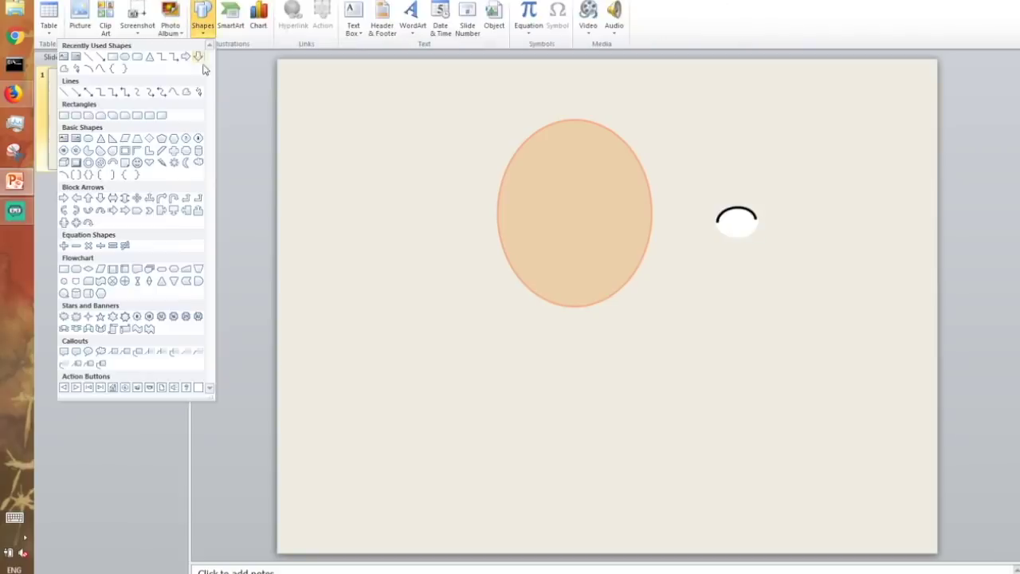
left_click(125, 57)
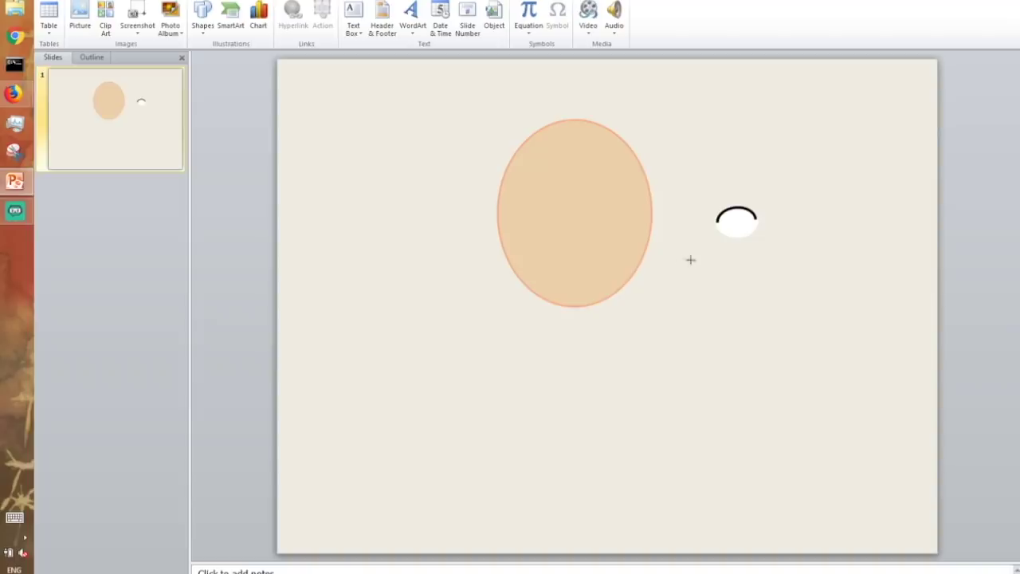
left_click_drag(691, 259, 717, 279)
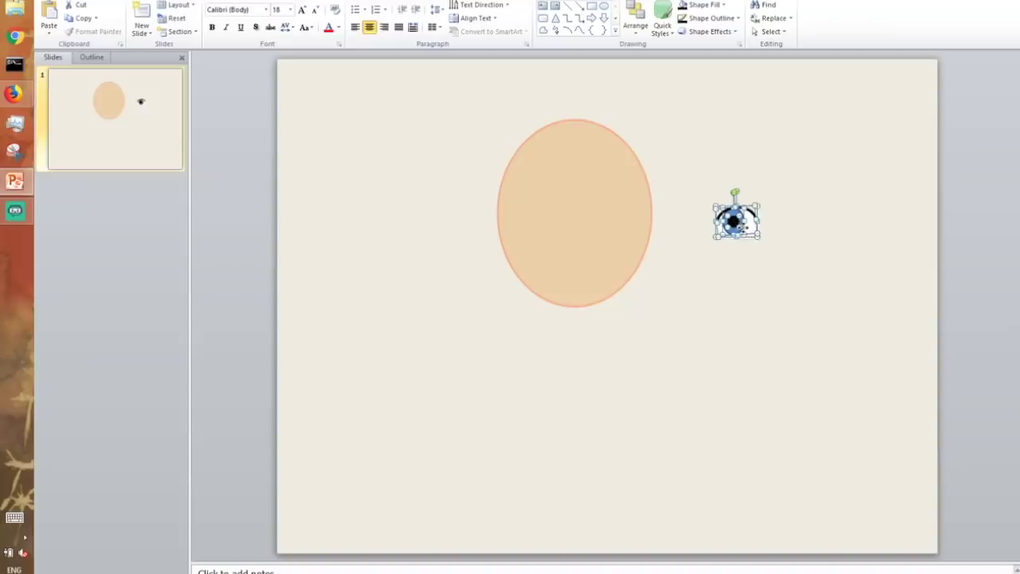
right_click(748, 214)
mouse_move(702, 293)
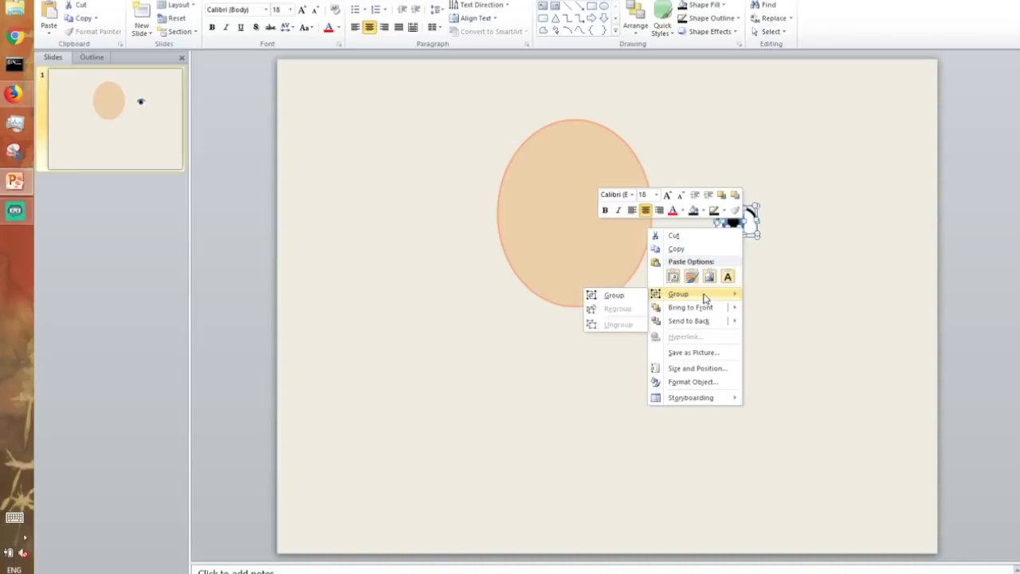
left_click(633, 295)
mouse_move(733, 222)
left_mouse_down()
mouse_move(611, 199)
mouse_move(609, 212)
left_mouse_up()
left_click(712, 251)
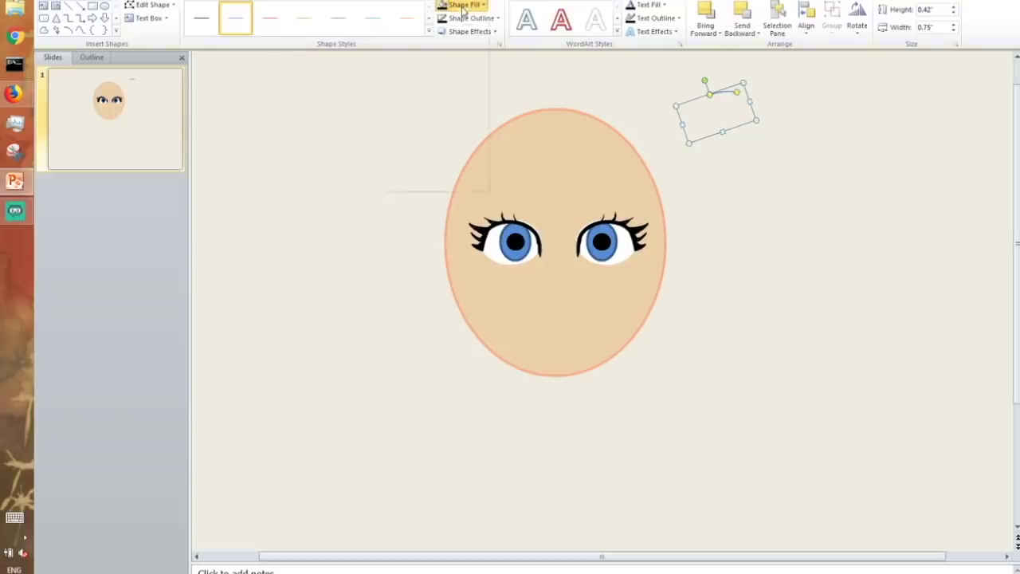
Give the arc a brown outline with no fill and place it above the right eye
left_click(460, 5)
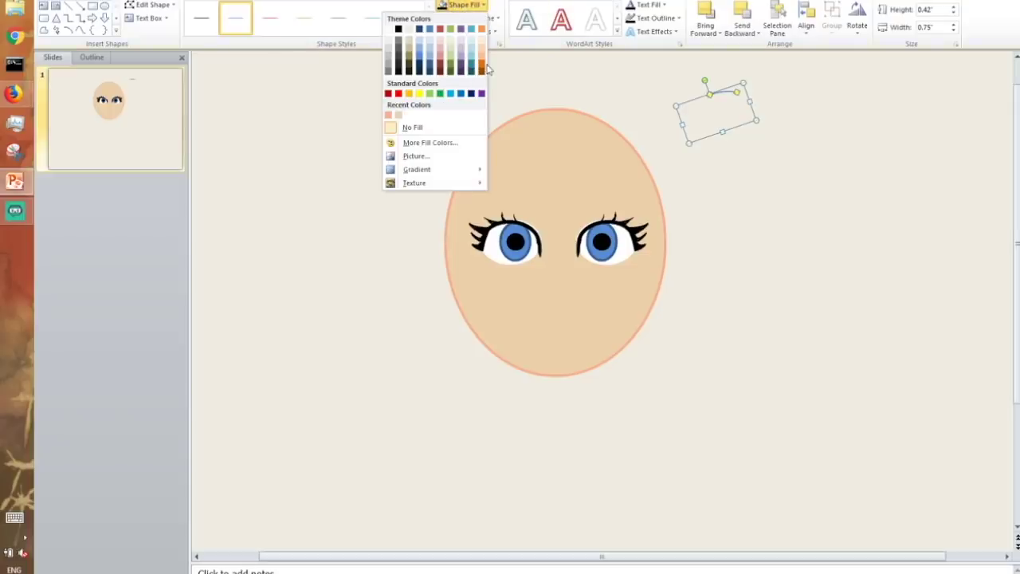
left_click(482, 71)
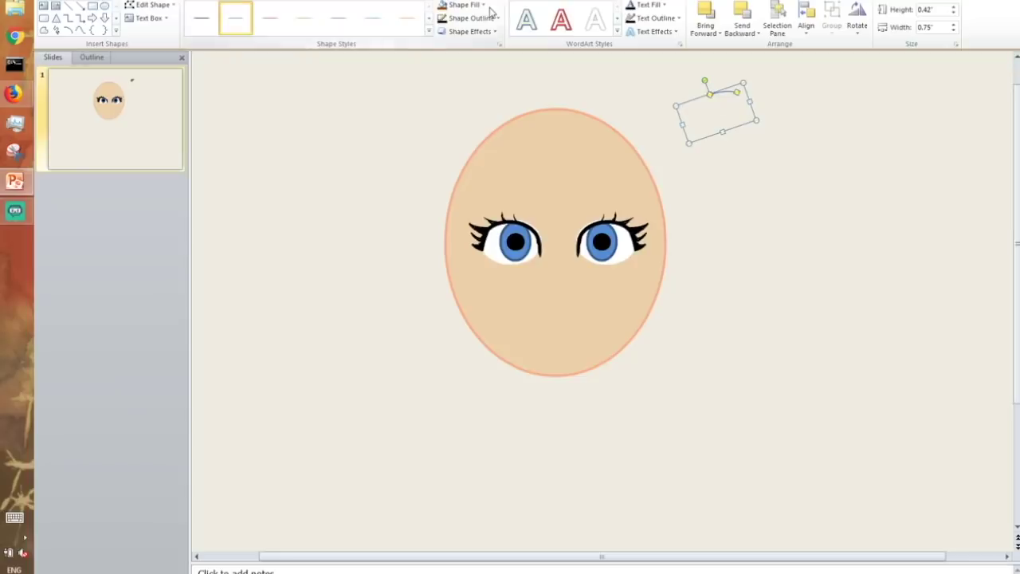
left_click(498, 18)
left_click(492, 88)
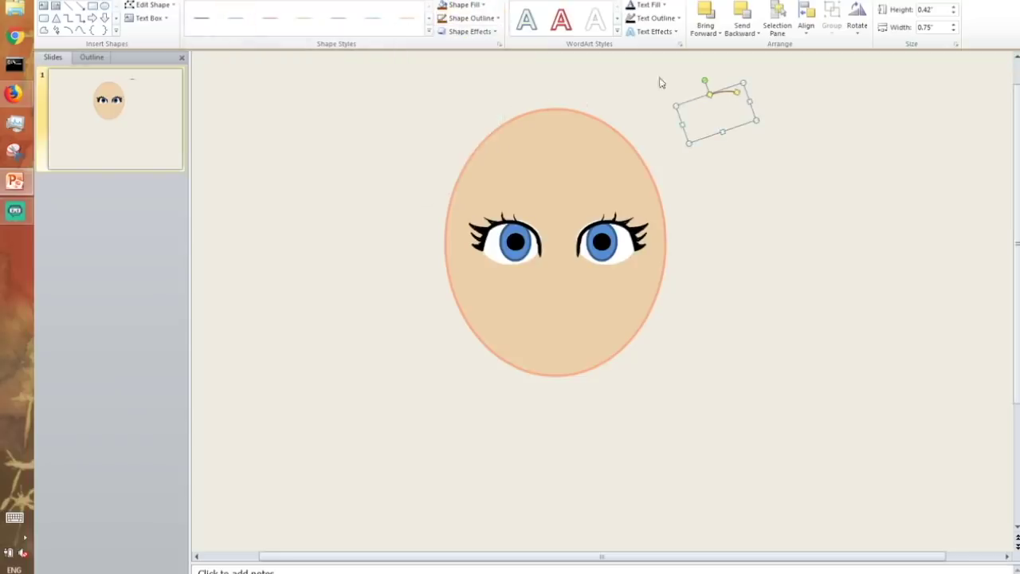
left_click_drag(722, 92, 604, 201)
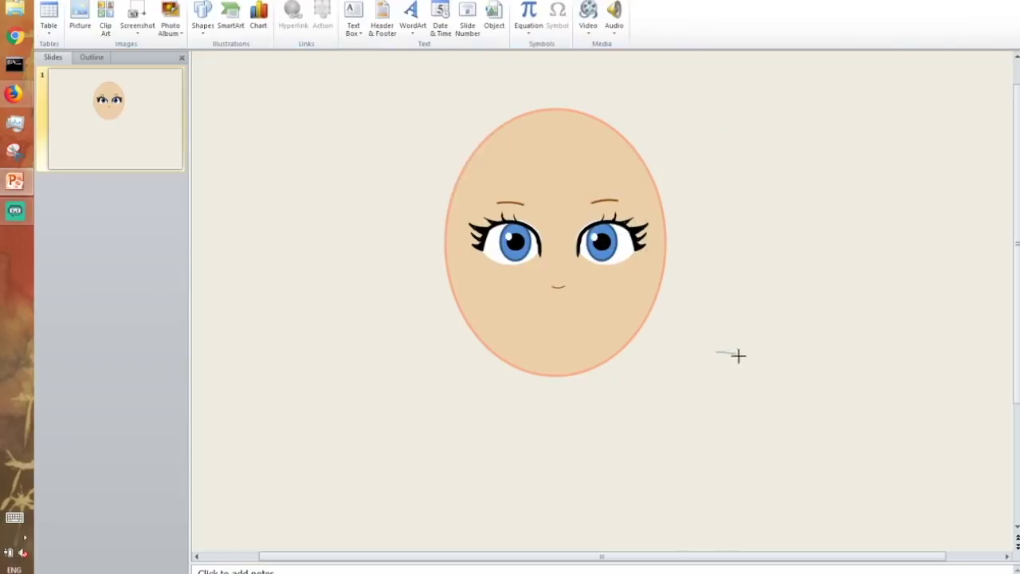
Draw a small lip oval with a pink outline and send it to the back
left_click_drag(564, 324, 832, 279)
left_click(740, 300)
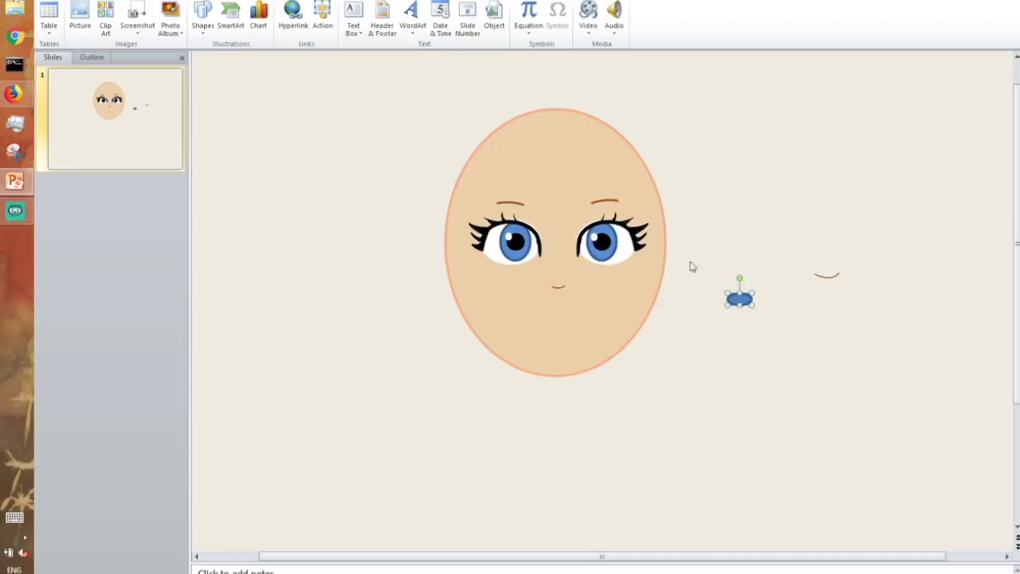
left_click(454, 2)
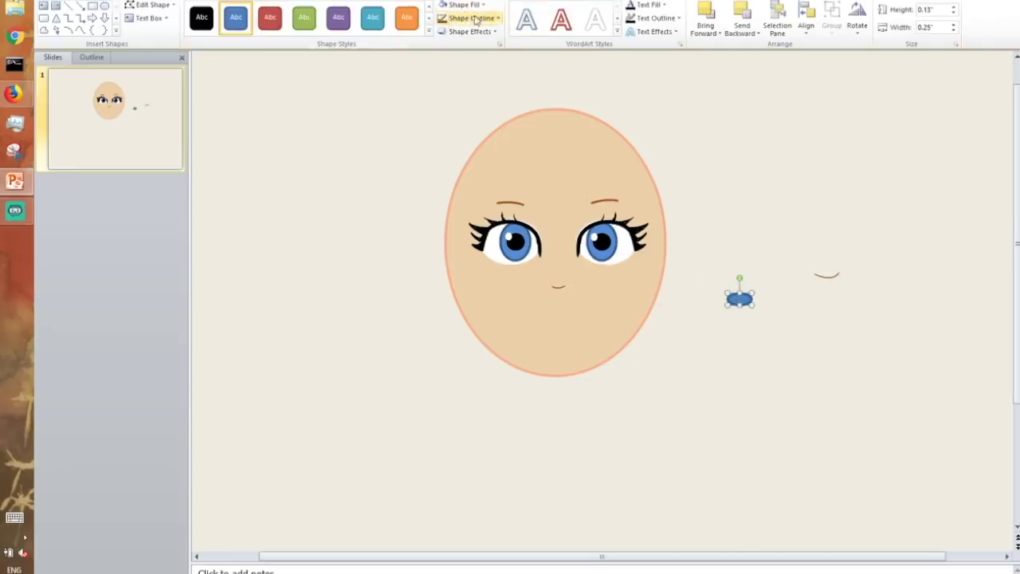
left_click(475, 20)
left_click(420, 122)
right_click(740, 300)
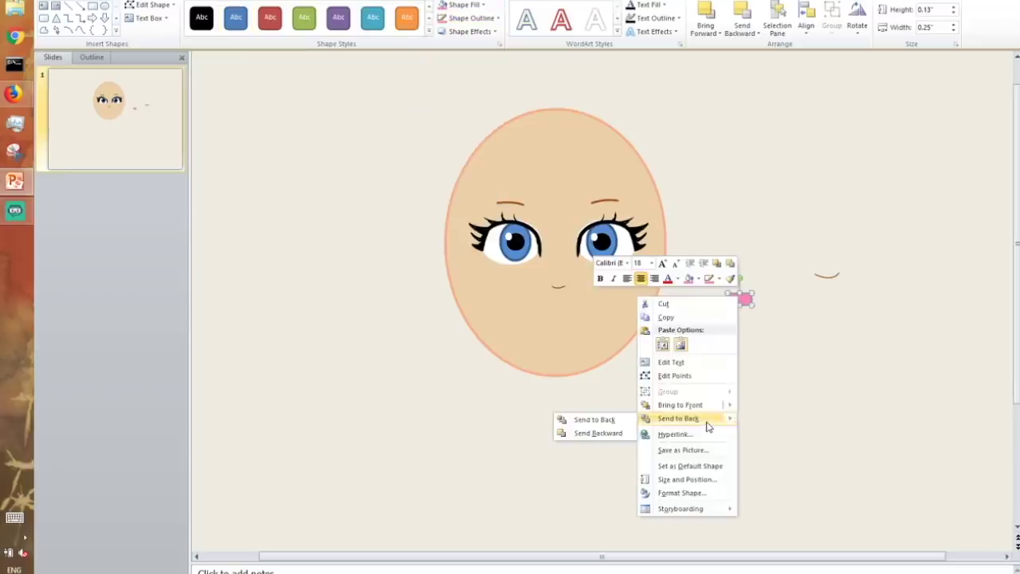
left_click(708, 421)
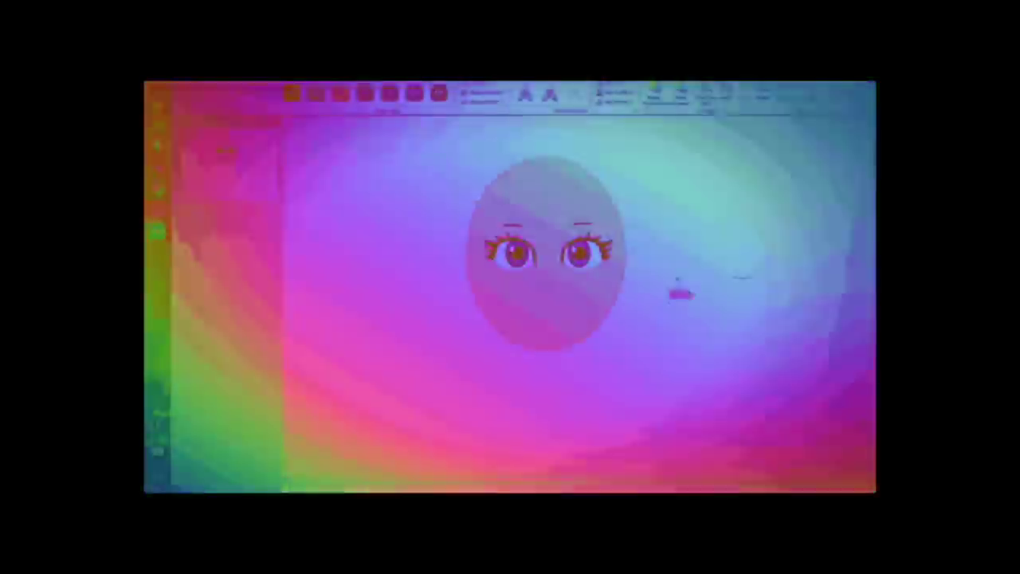
Delete the extra pink shape and draw a new circle beside the face
key("Delete")
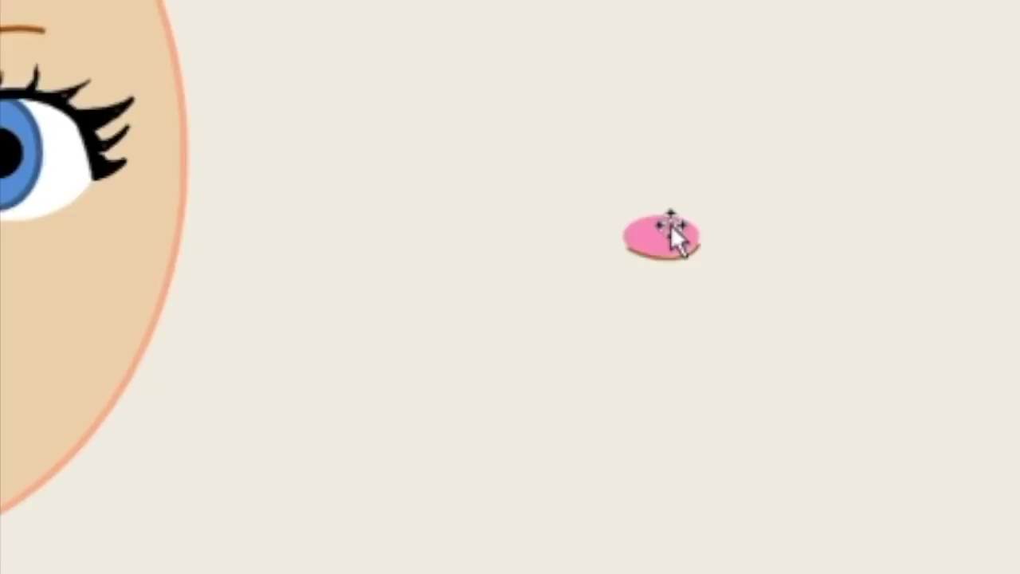
left_click(670, 224)
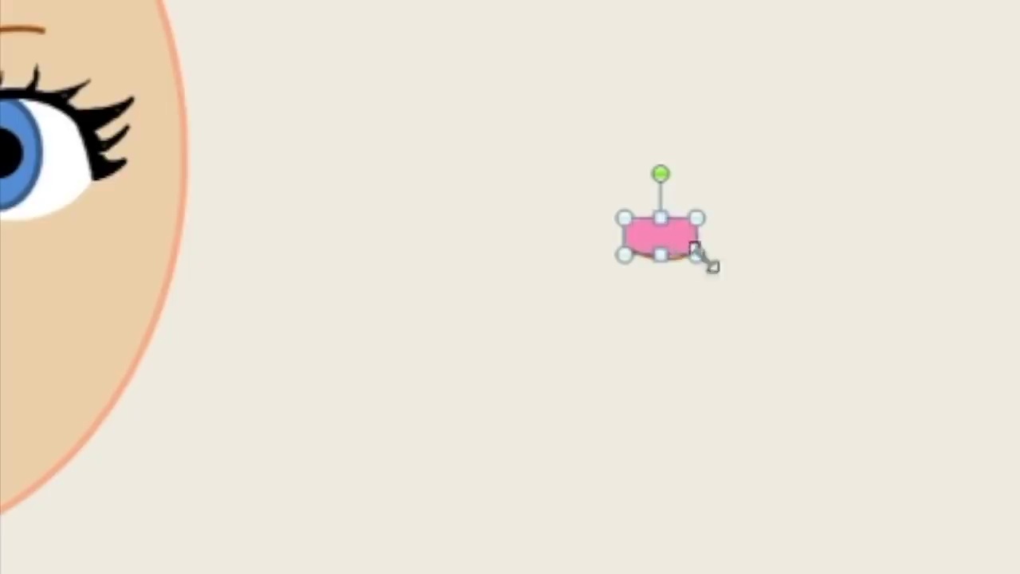
left_click(755, 315)
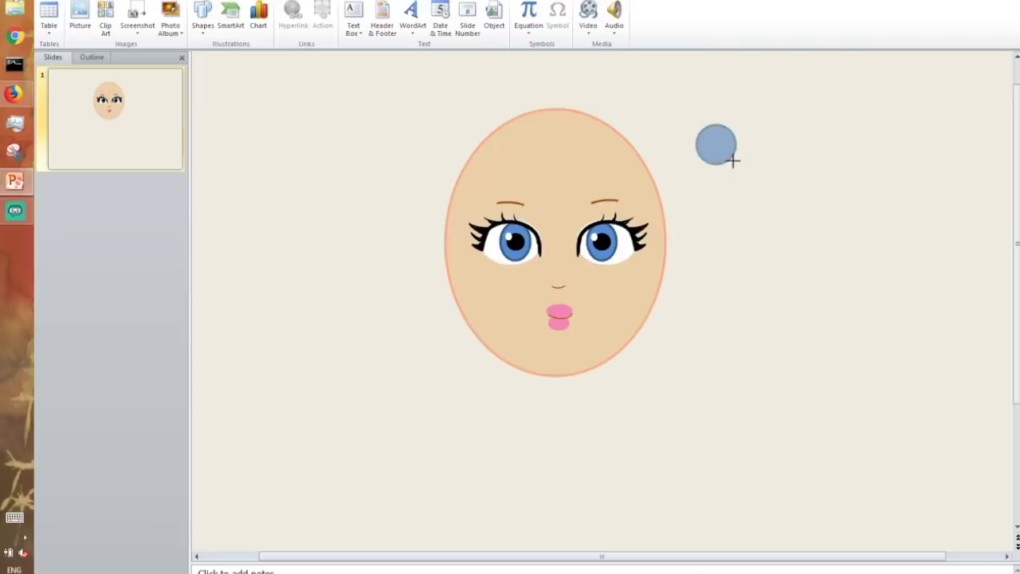
left_click_drag(733, 161, 737, 165)
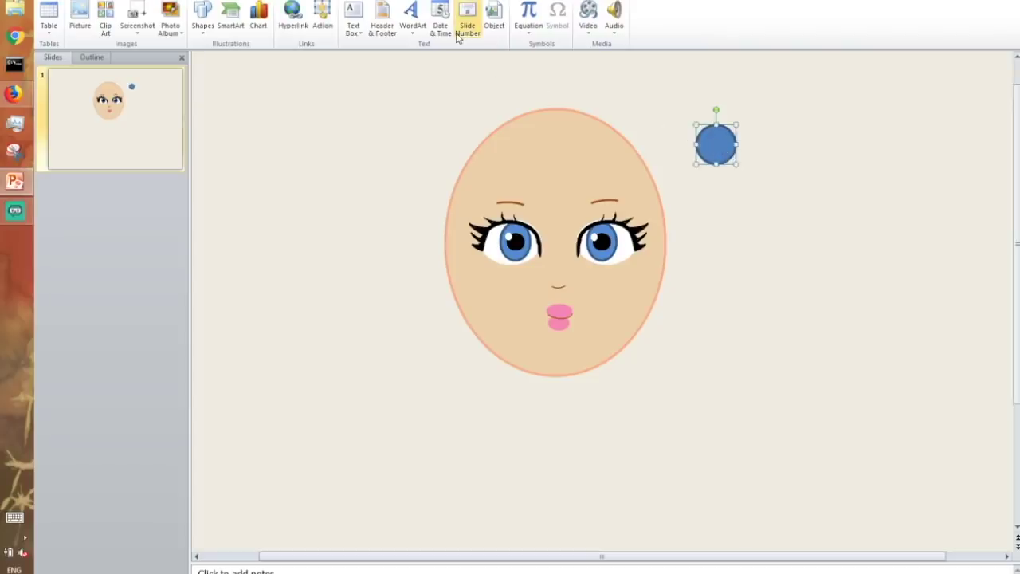
Fill the circle pink at 76% transparency and place the blush onto the cheeks
left_click(462, 4)
left_click(389, 115)
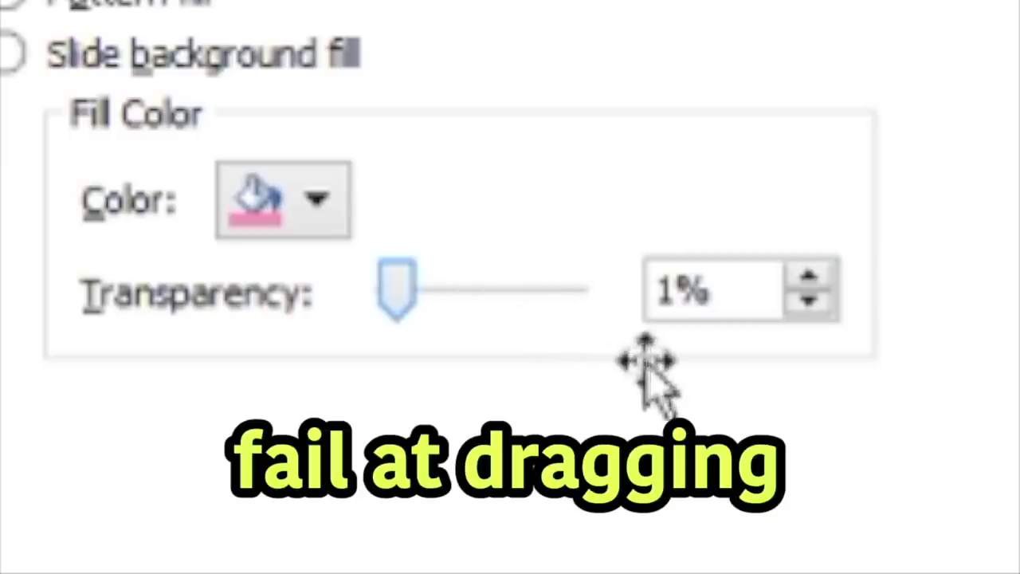
left_click_drag(526, 303, 531, 305)
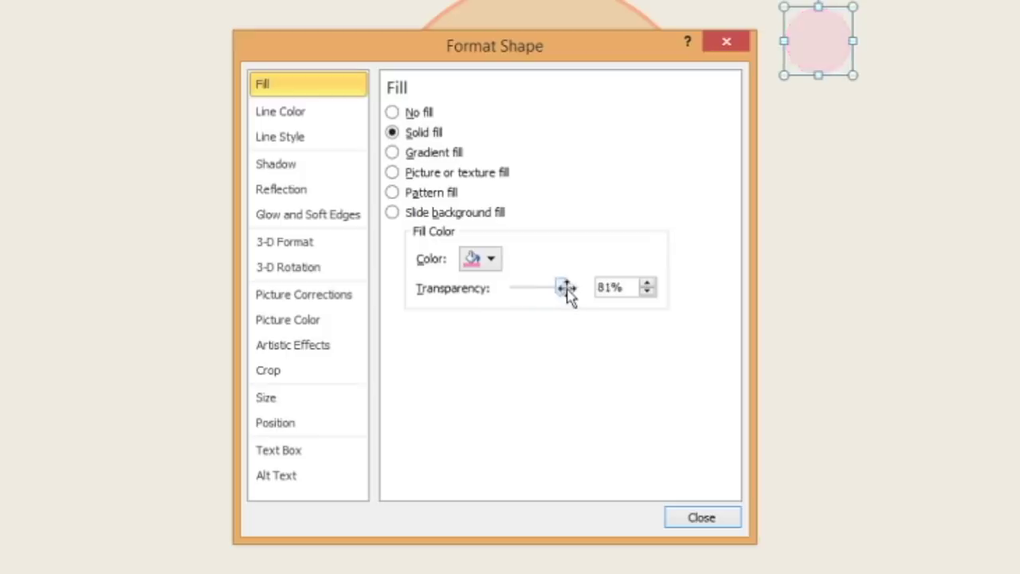
left_click_drag(569, 296, 565, 294)
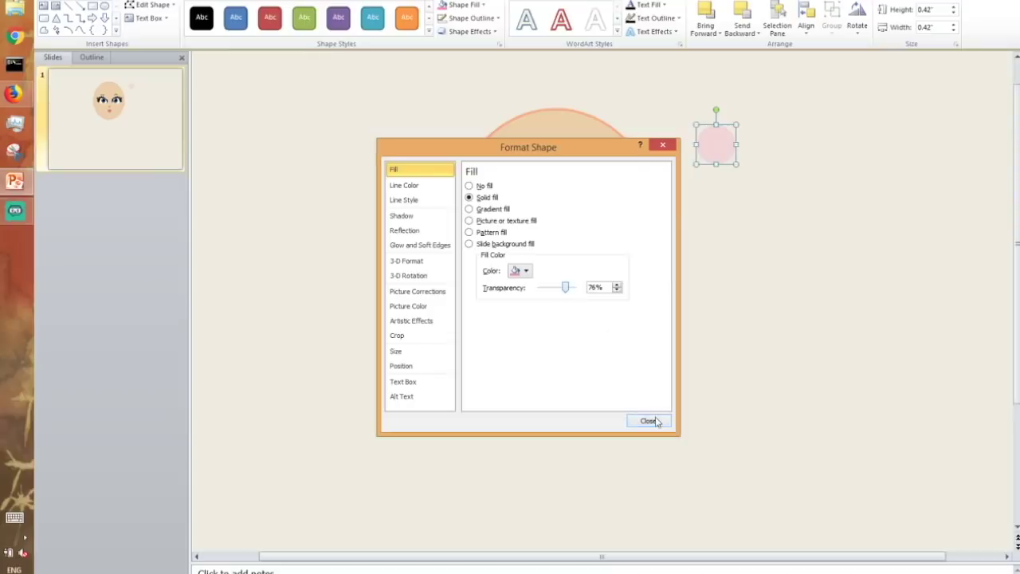
left_click(702, 518)
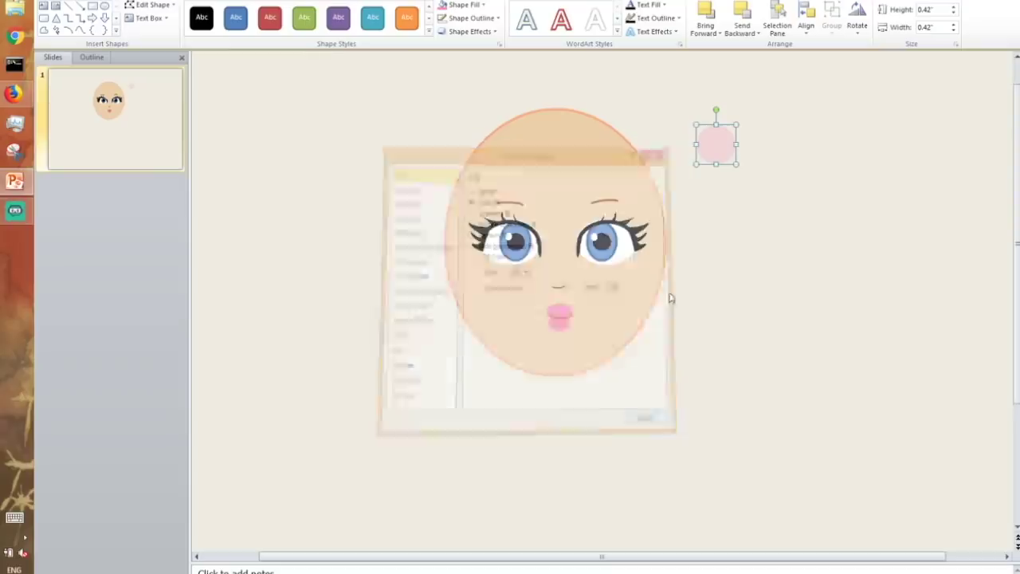
left_click_drag(611, 286, 614, 287)
left_click(748, 303)
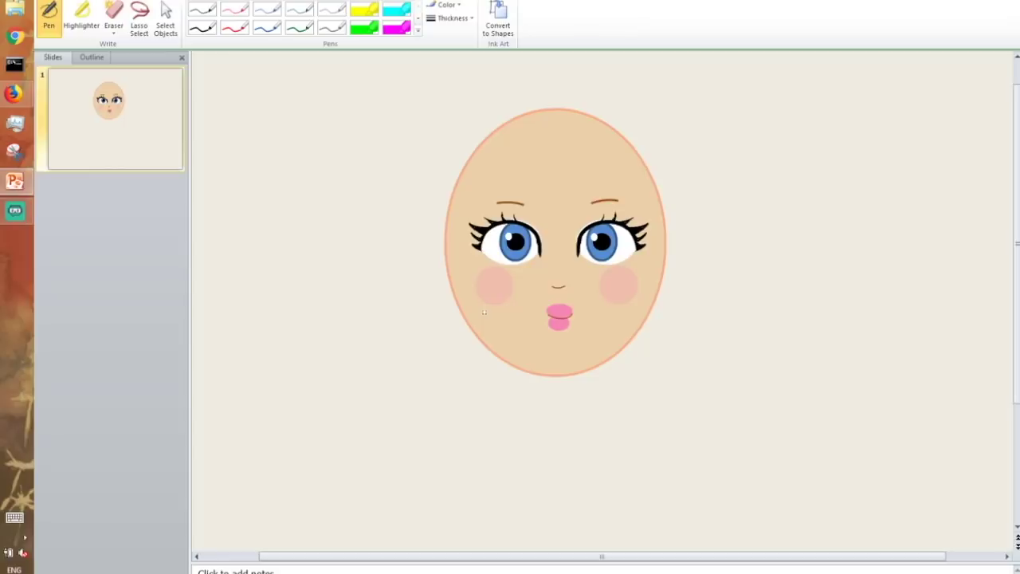
key("Escape")
left_click(120, 0)
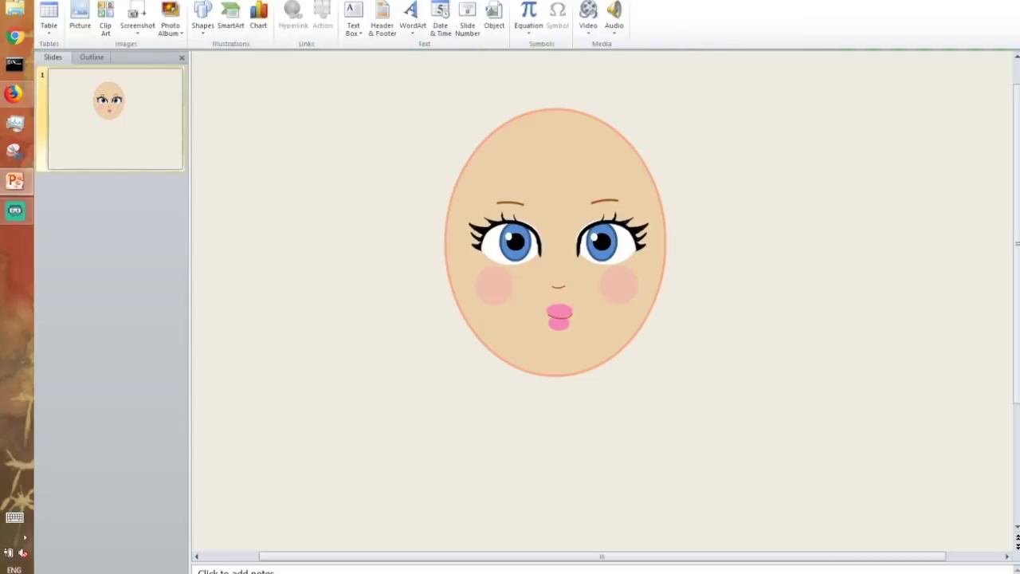
Draw a freeform hair shape with bangs over the head, plus an ear oval at left
left_click(199, 24)
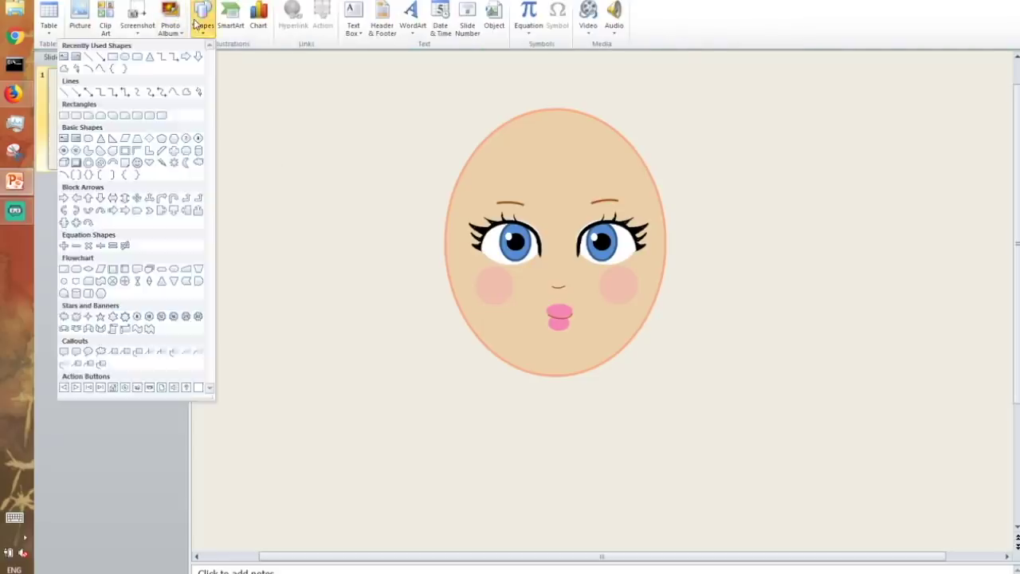
left_click(66, 91)
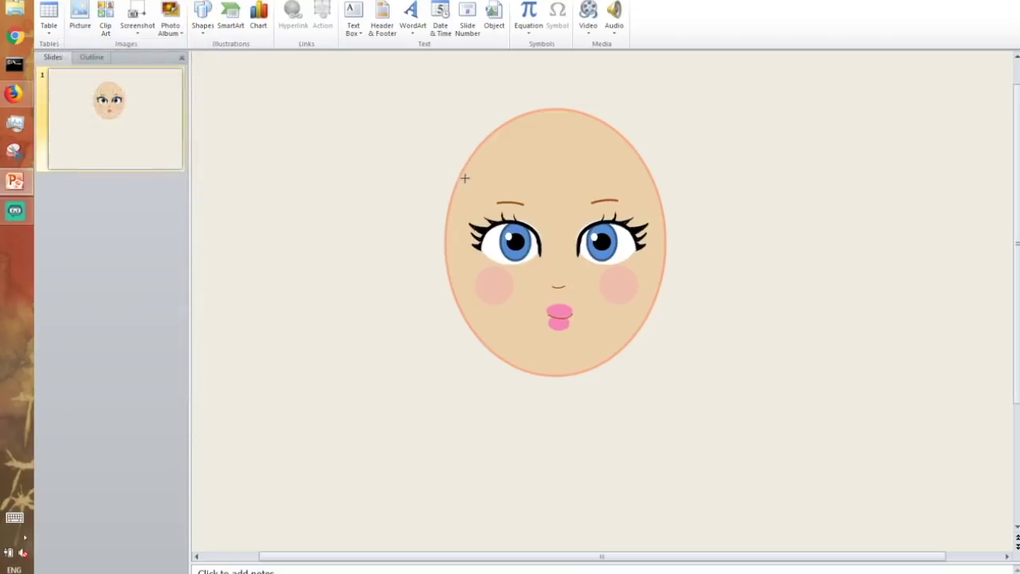
mouse_move(510, 168)
left_mouse_down()
mouse_move(596, 163)
mouse_move(651, 214)
mouse_move(708, 173)
left_mouse_up()
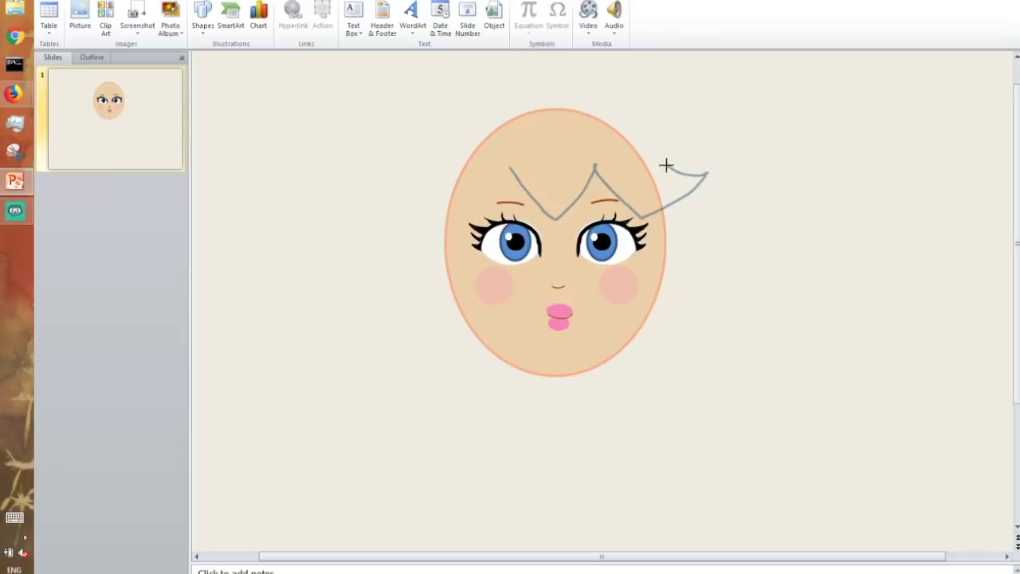
mouse_move(667, 142)
left_mouse_down()
mouse_move(426, 200)
mouse_move(492, 195)
left_mouse_up()
left_click(515, 168)
mouse_move(220, 203)
left_mouse_down()
mouse_move(255, 266)
mouse_move(336, 327)
left_mouse_up()
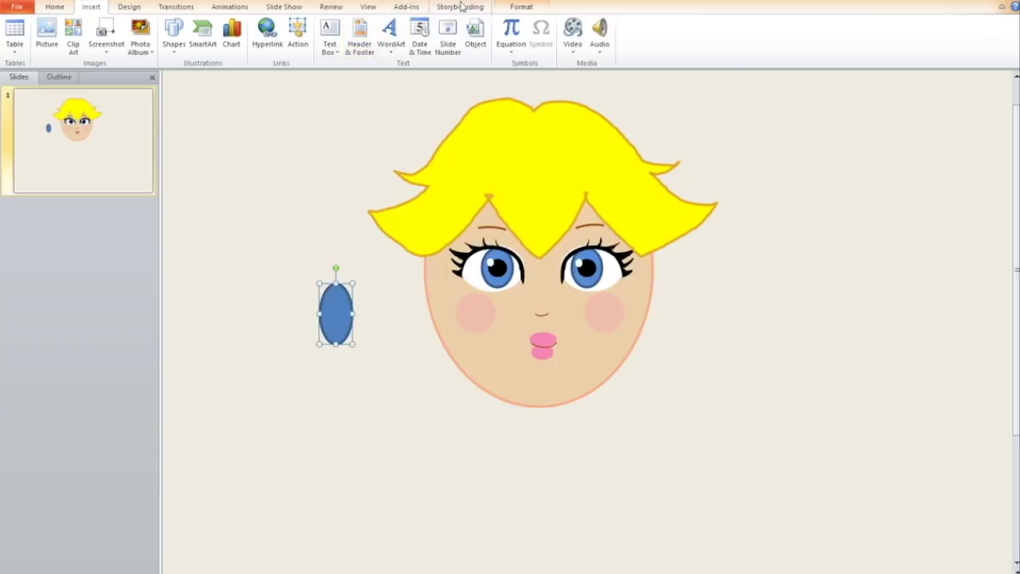
Fill the ear oval with skin colour and draw a small oval for an earring
left_click(507, 8)
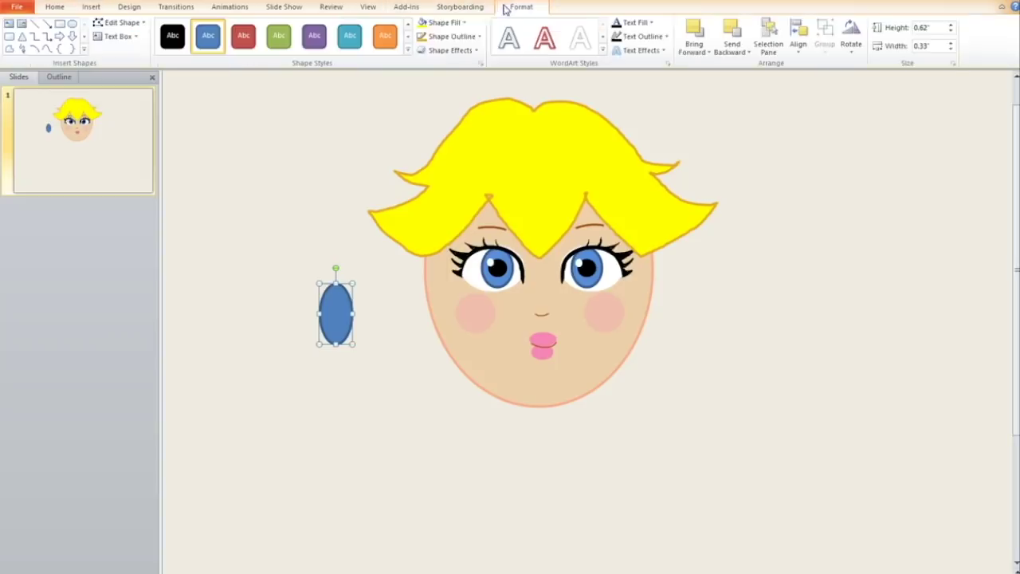
left_click(455, 23)
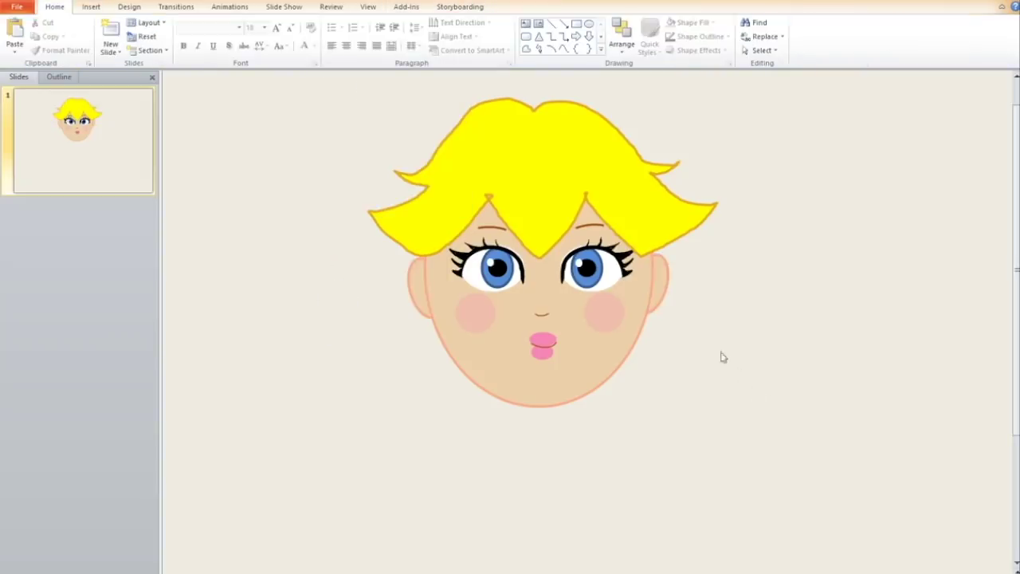
left_click(91, 7)
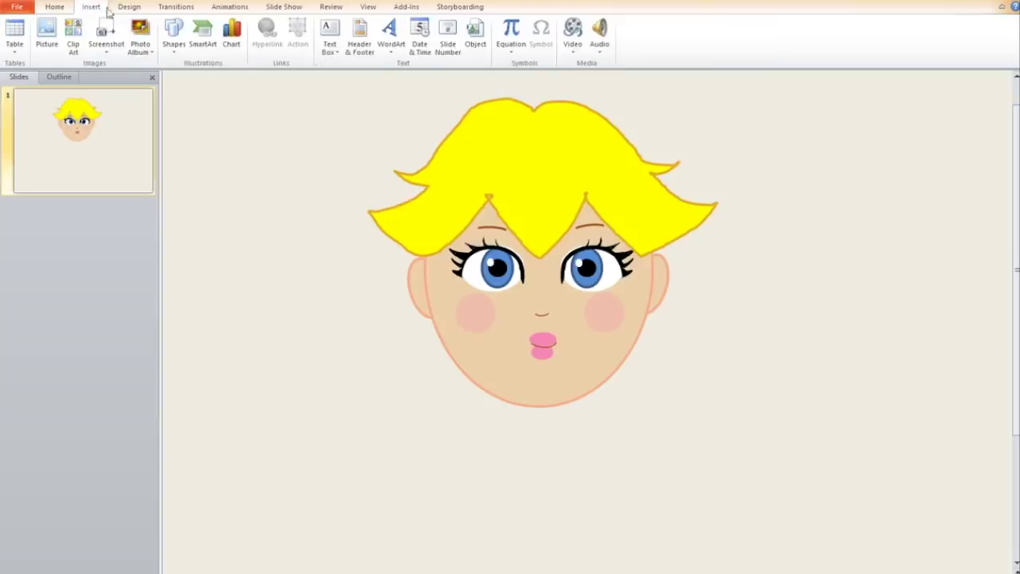
left_click(173, 44)
left_click(93, 78)
left_click_drag(709, 310, 740, 338)
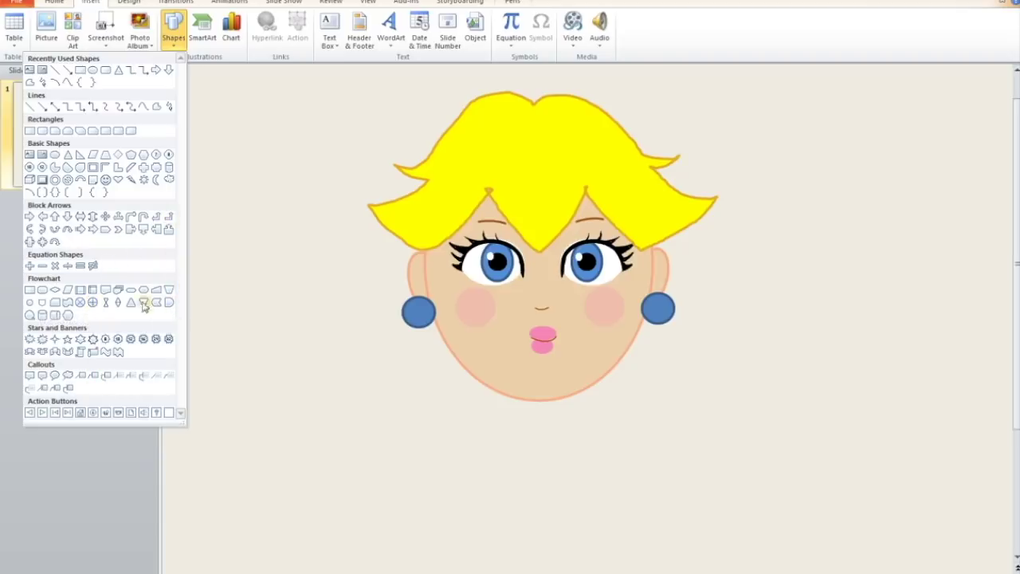
Draw a crescent moon shape beside the face as a yellow side lock of hair
left_click(156, 179)
left_click_drag(286, 220, 344, 375)
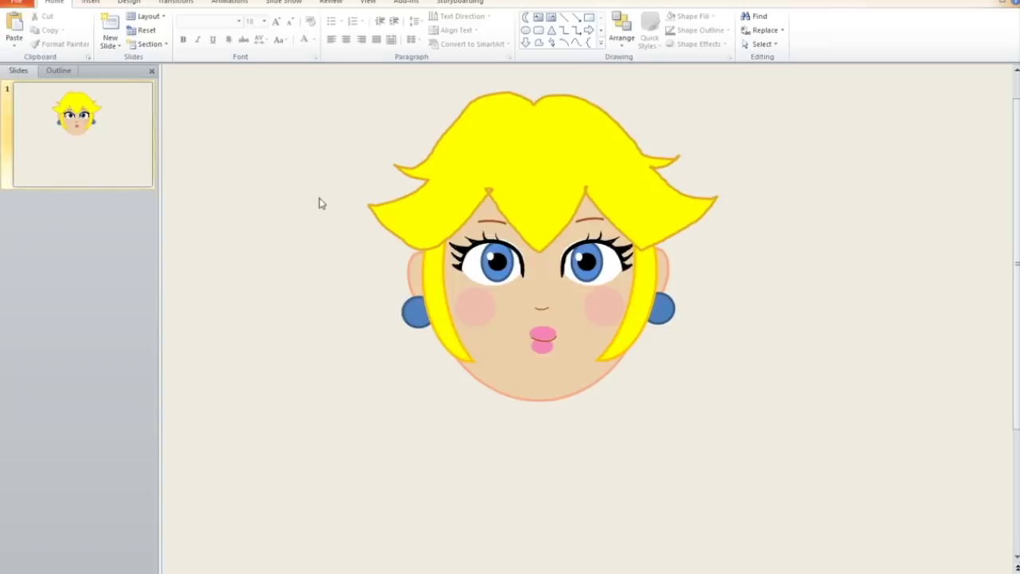
left_click(90, 1)
left_click(173, 32)
Outline long flowing hair down around the body with a freeform shape
left_click(164, 105)
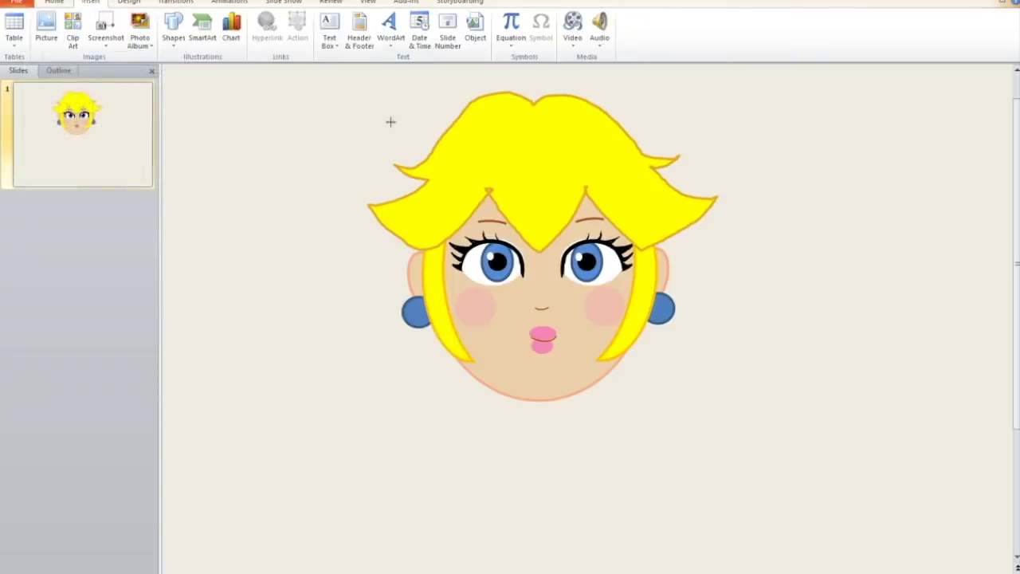
mouse_move(406, 229)
left_mouse_down()
mouse_move(701, 286)
mouse_move(663, 186)
left_mouse_up()
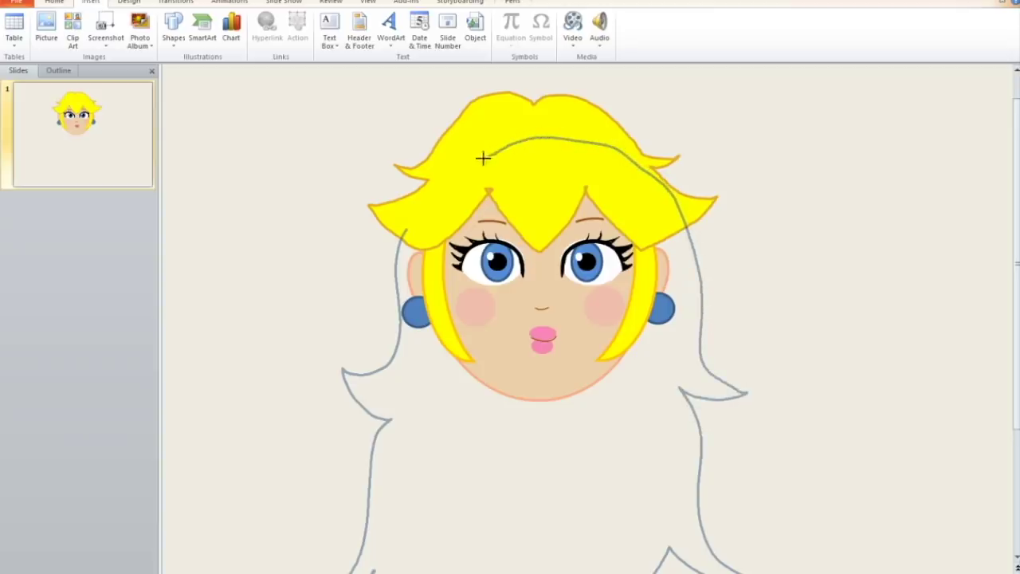
left_click_drag(606, 146, 405, 224)
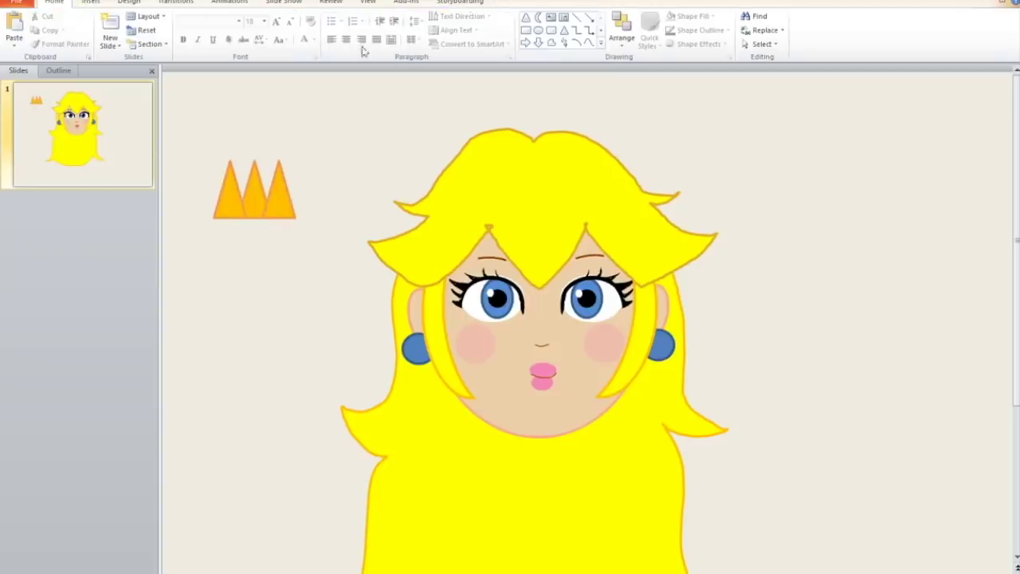
left_click(98, 4)
Draw a blue half-oval, rotate it about 90 degrees and place it on the crown's left edge
left_click(173, 28)
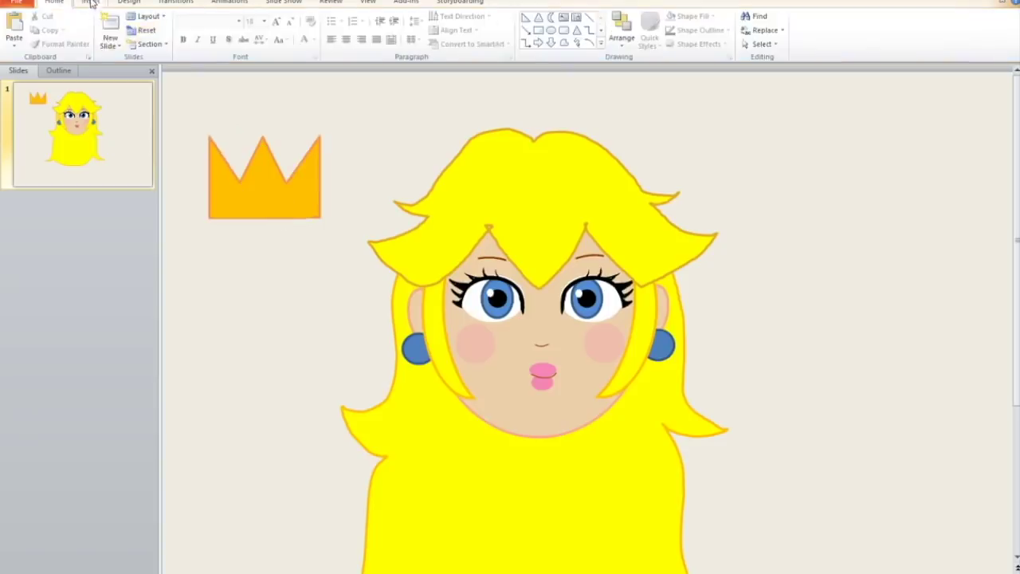
left_click(90, 3)
left_click(173, 32)
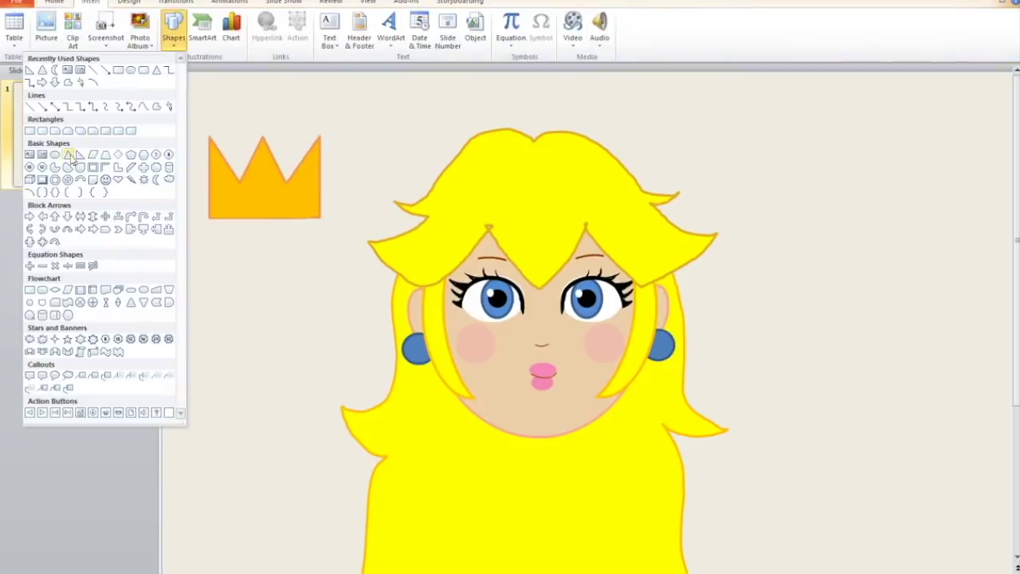
left_click(54, 155)
left_click_drag(374, 104, 404, 146)
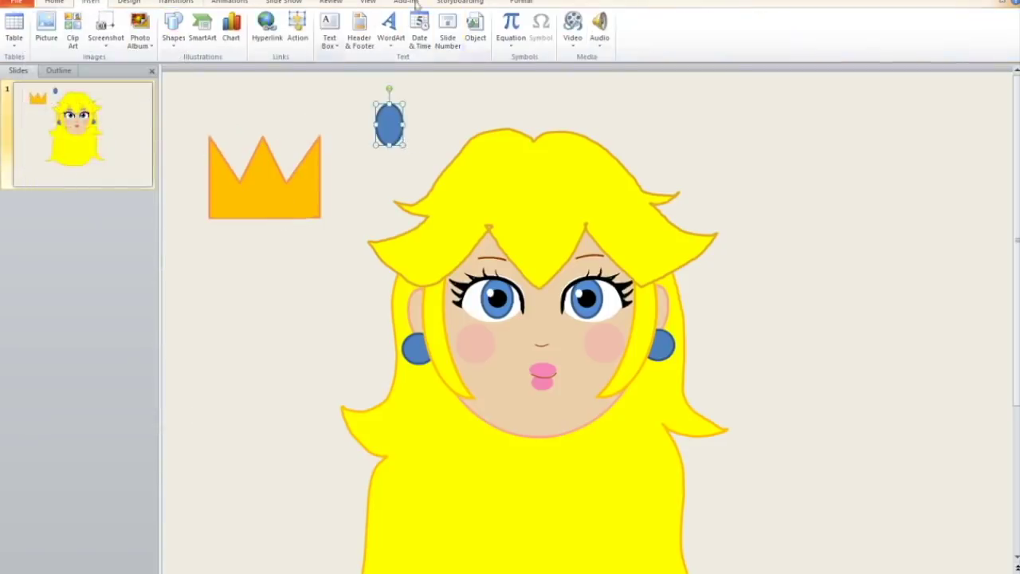
left_click(182, 36)
left_click_drag(369, 112, 401, 148)
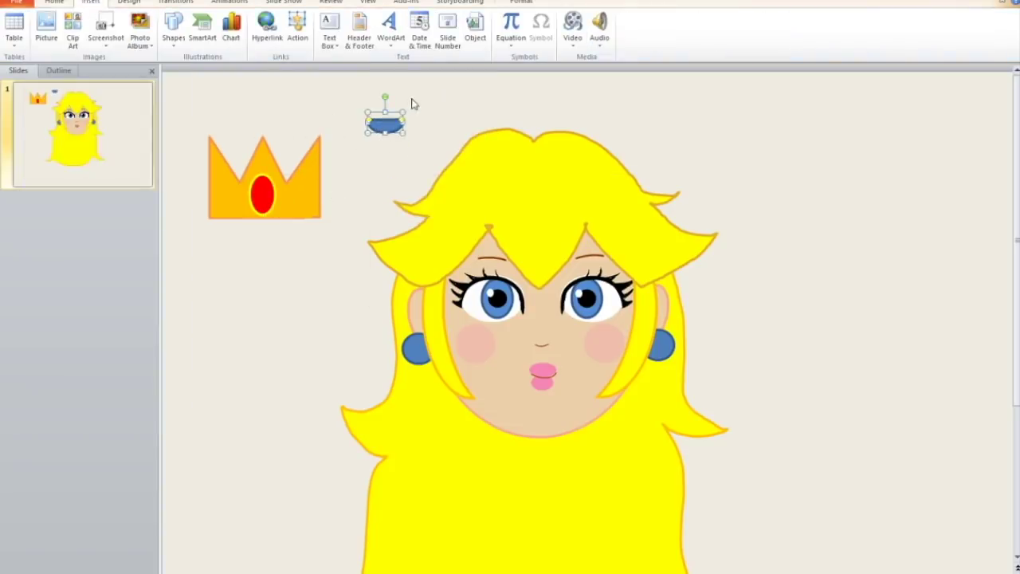
left_click_drag(392, 96, 431, 117)
mouse_move(384, 124)
left_mouse_down()
mouse_move(209, 194)
mouse_move(316, 191)
mouse_move(534, 115)
left_mouse_up()
Group the crown pieces and send the crown behind the hair on Peach's head
right_click(203, 194)
left_click(228, 268)
right_click(478, 87)
left_click(510, 219)
left_click(788, 178)
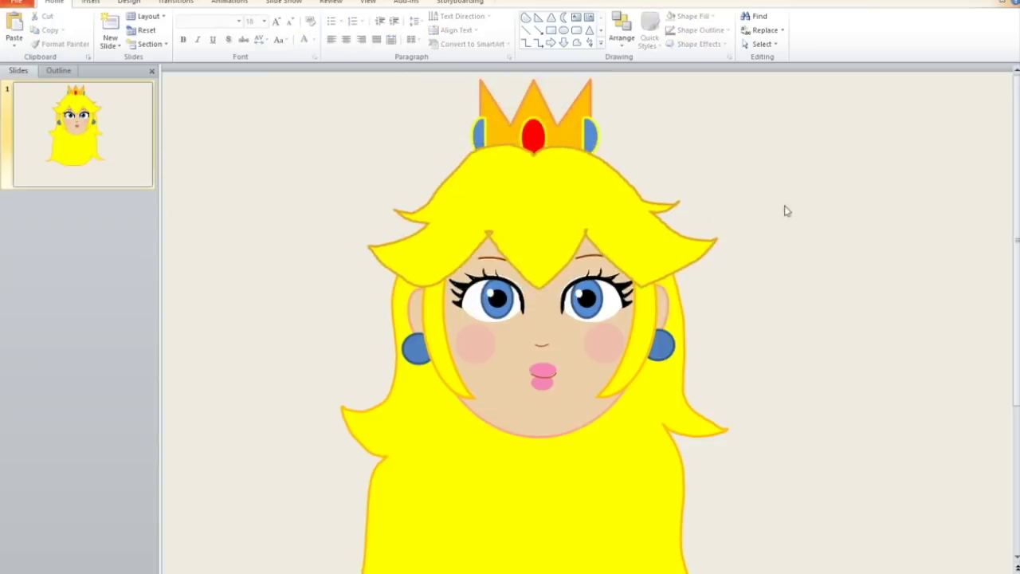
left_click_drag(1017, 158, 1014, 254)
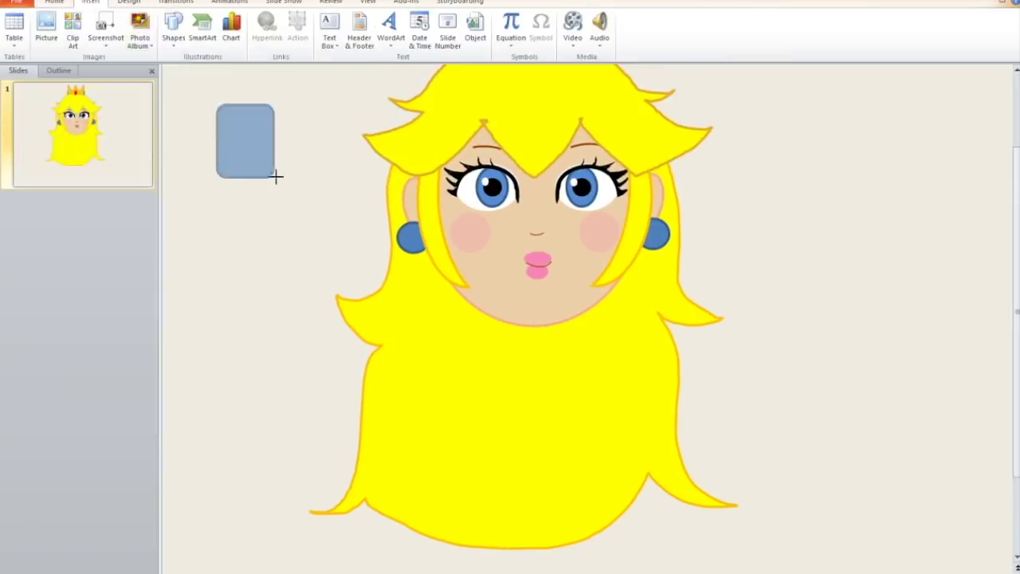
Send the neck shape backward twice, then all the way to the back
right_click(539, 328)
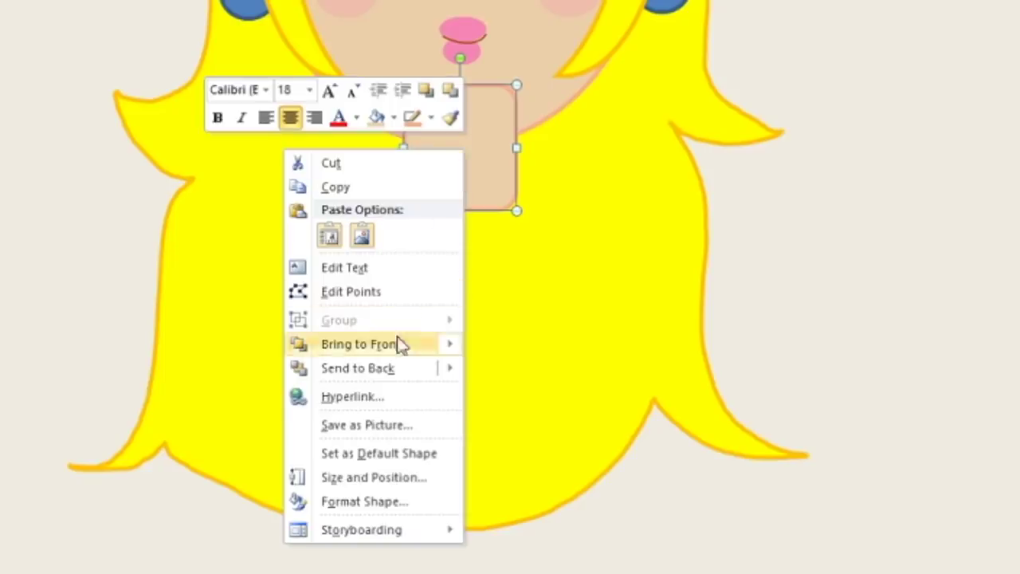
mouse_move(500, 457)
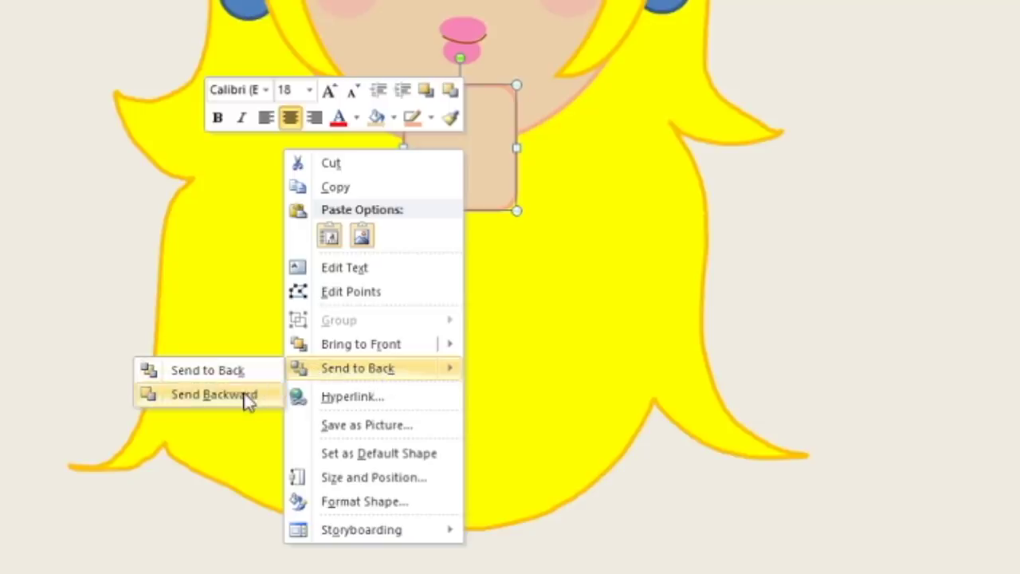
left_click(245, 395)
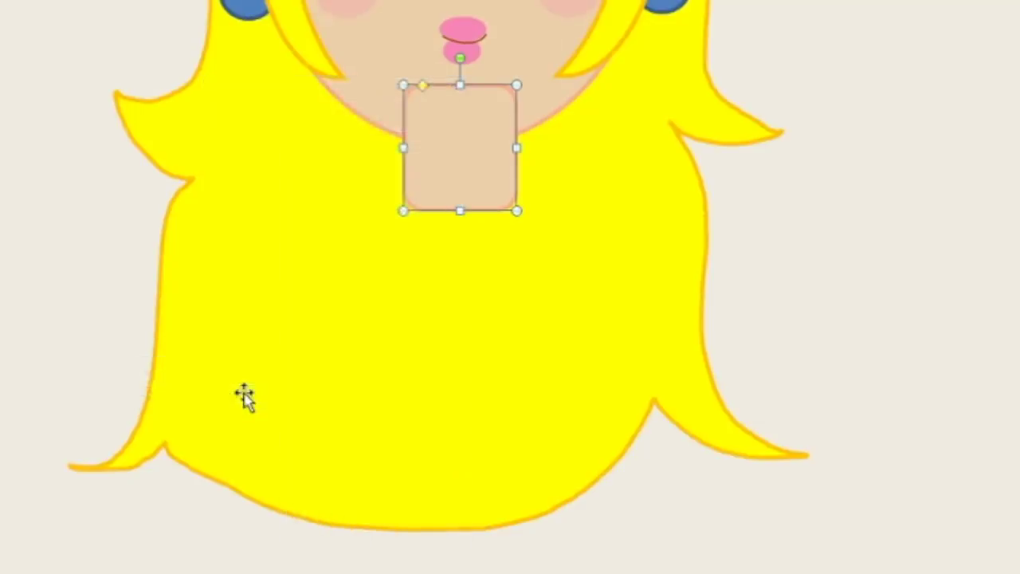
right_click(474, 164)
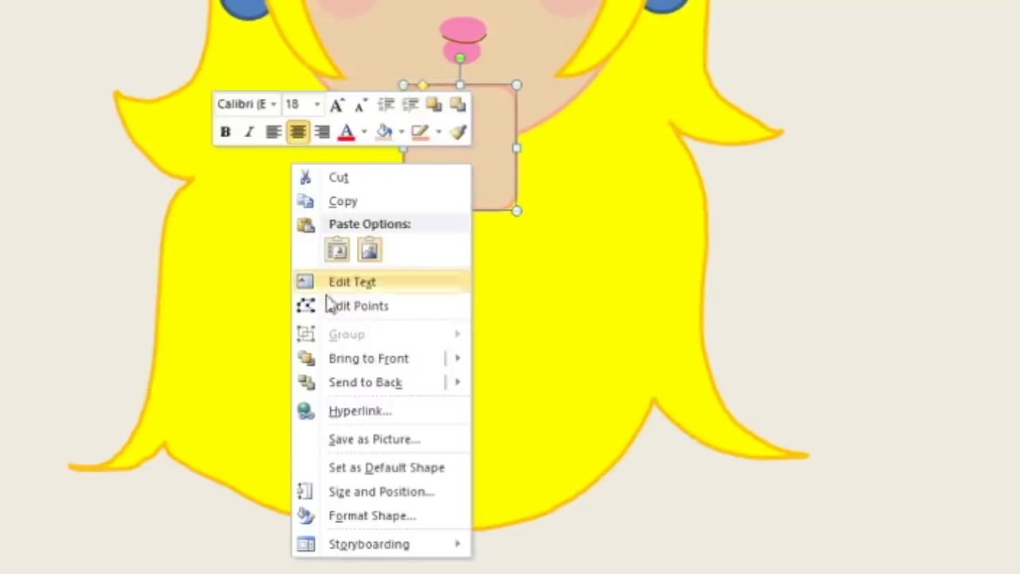
mouse_move(353, 389)
left_click(252, 409)
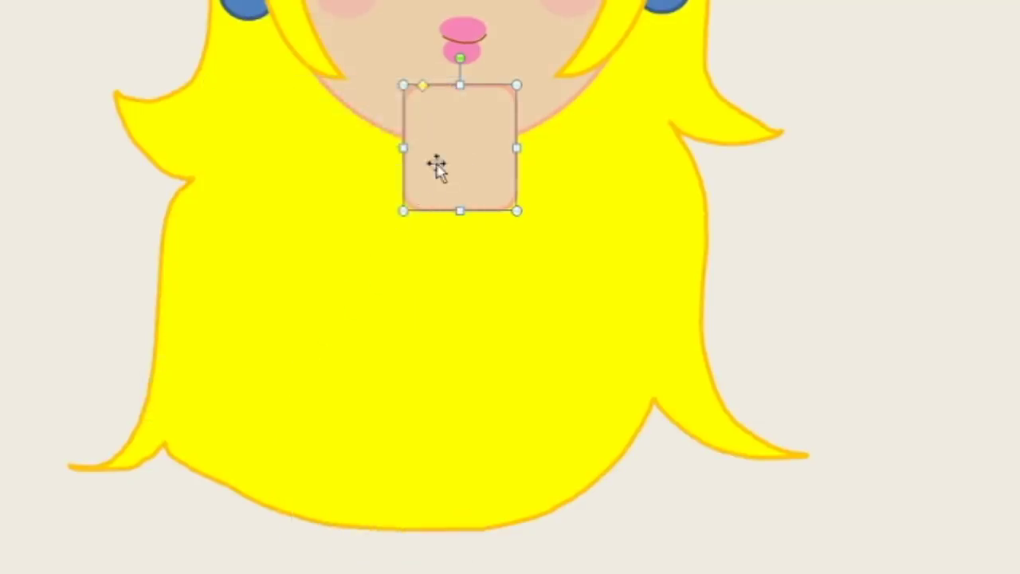
right_click(433, 164)
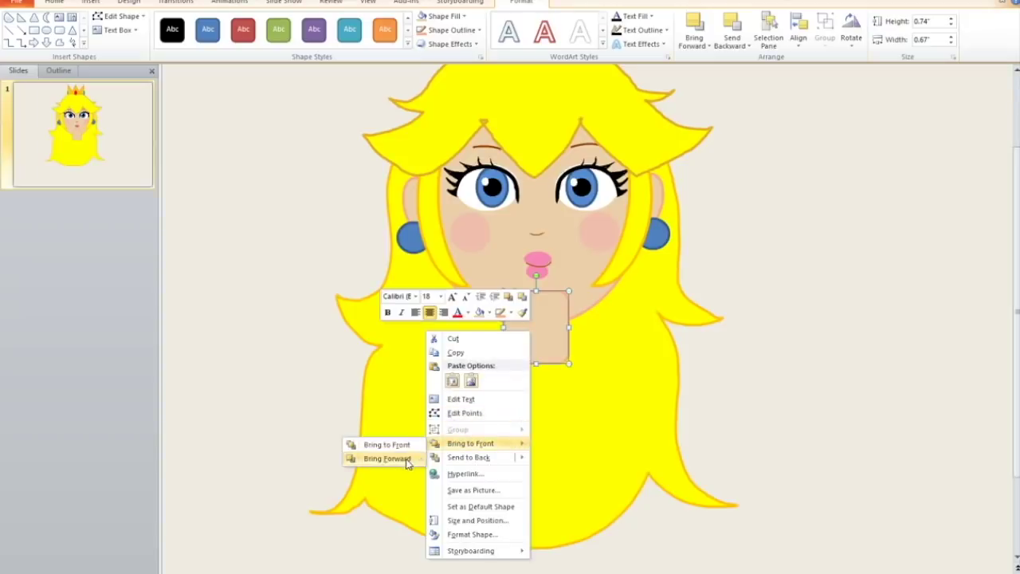
mouse_move(453, 461)
left_click(393, 458)
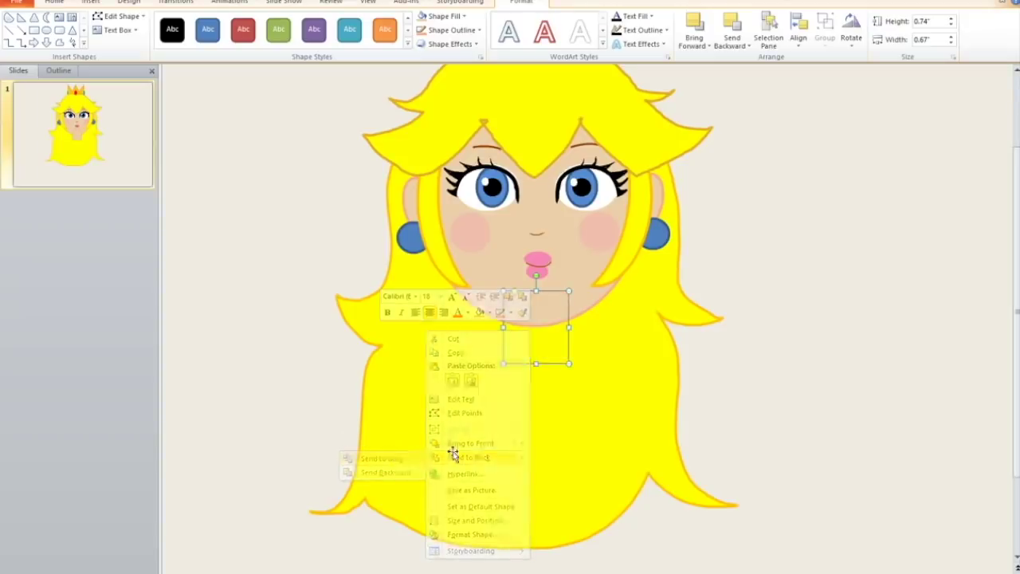
Send the hair to the back, behind the face and neck
right_click(534, 437)
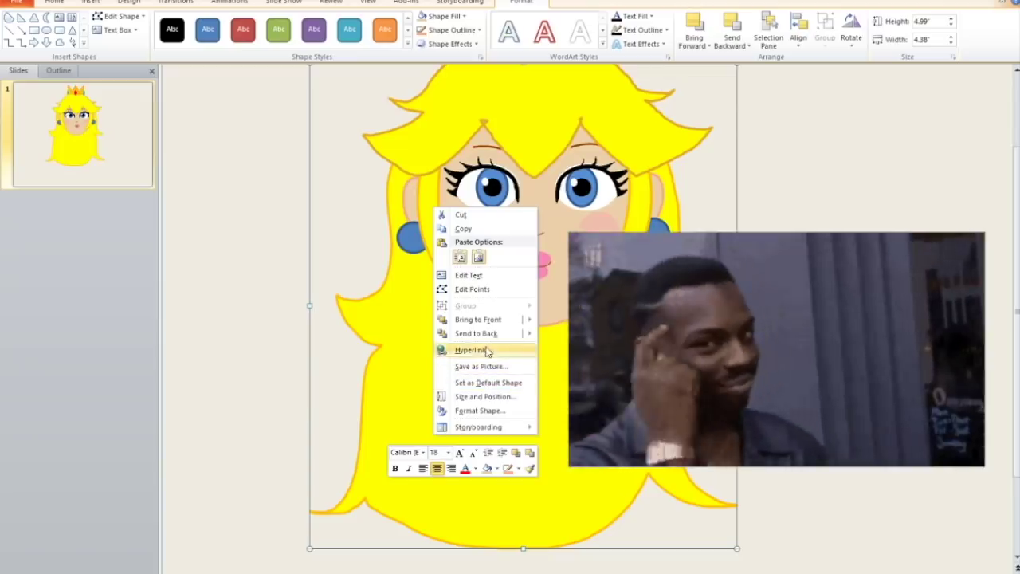
mouse_move(476, 333)
left_click(393, 349)
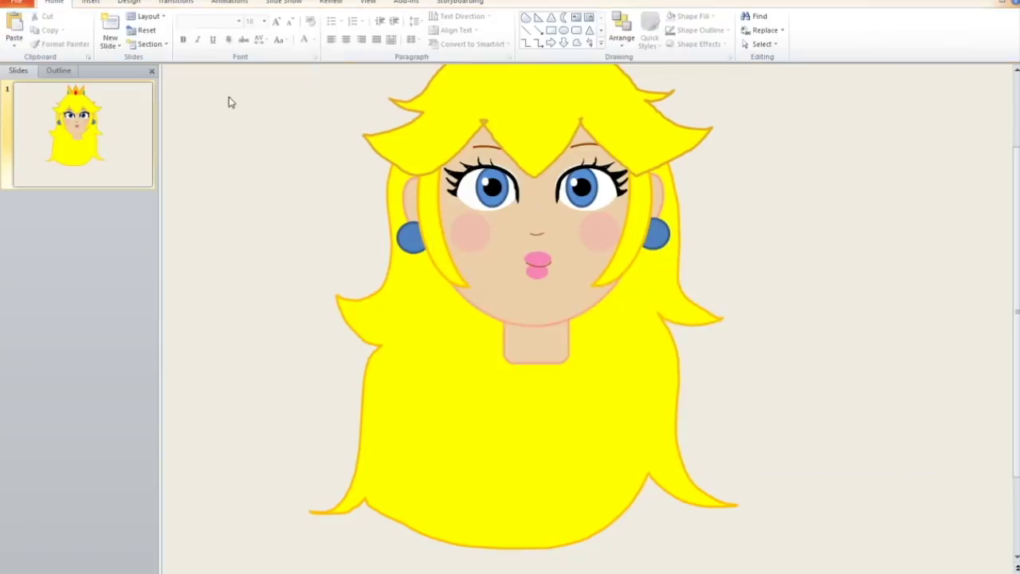
left_click(92, 3)
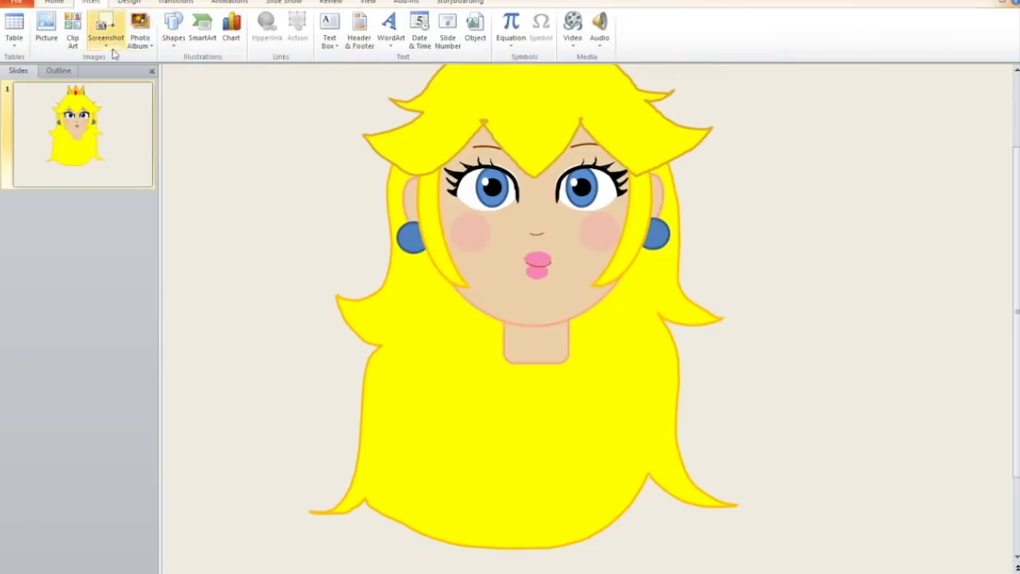
Draw a large hexagon beside the face for the bodice
left_click(173, 31)
left_click(144, 154)
left_click_drag(200, 177, 451, 416)
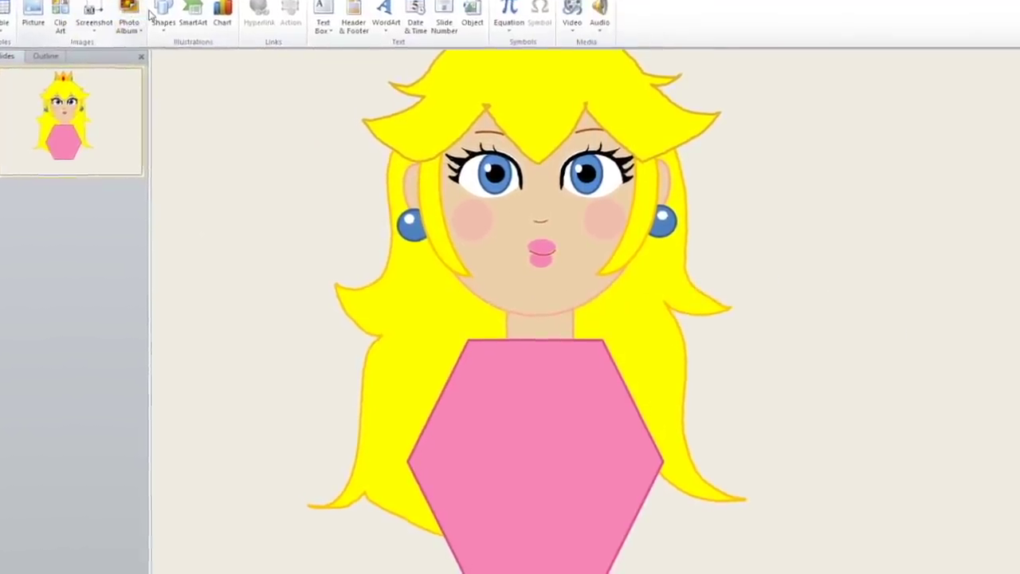
Draw a blue oval and centre the yellow ring around it
left_click(142, 14)
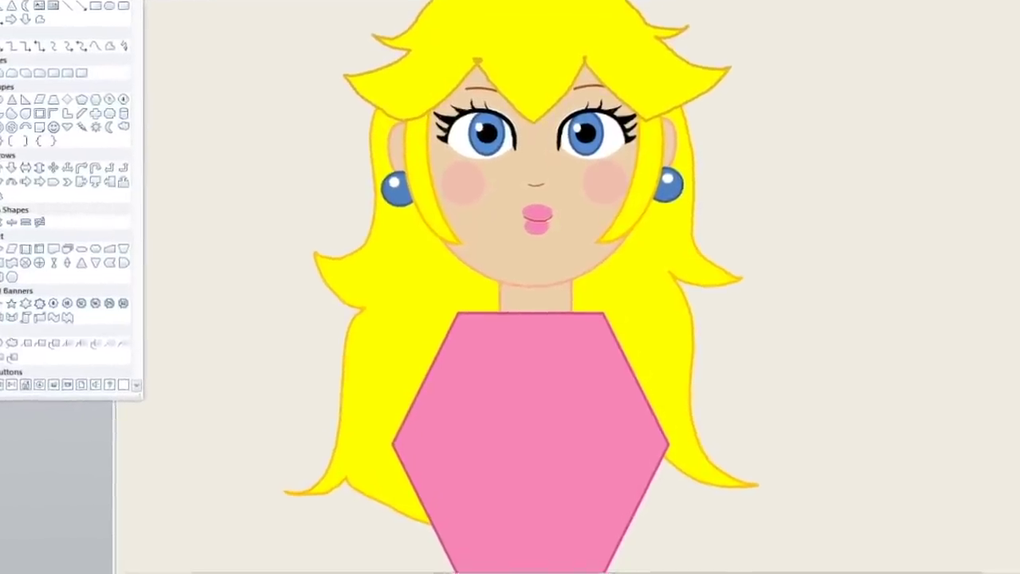
left_click(131, 73)
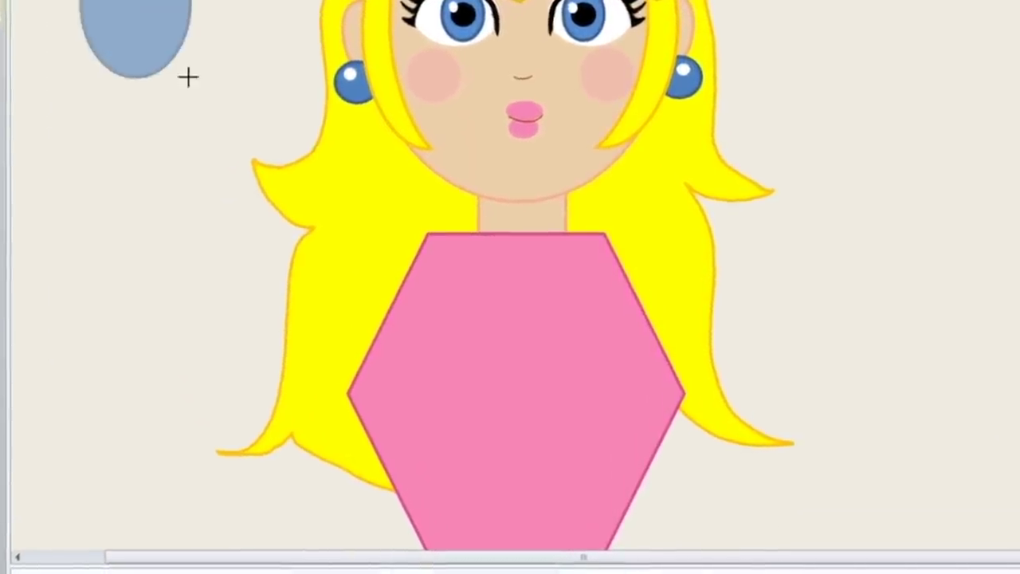
left_click_drag(127, 10, 243, 110)
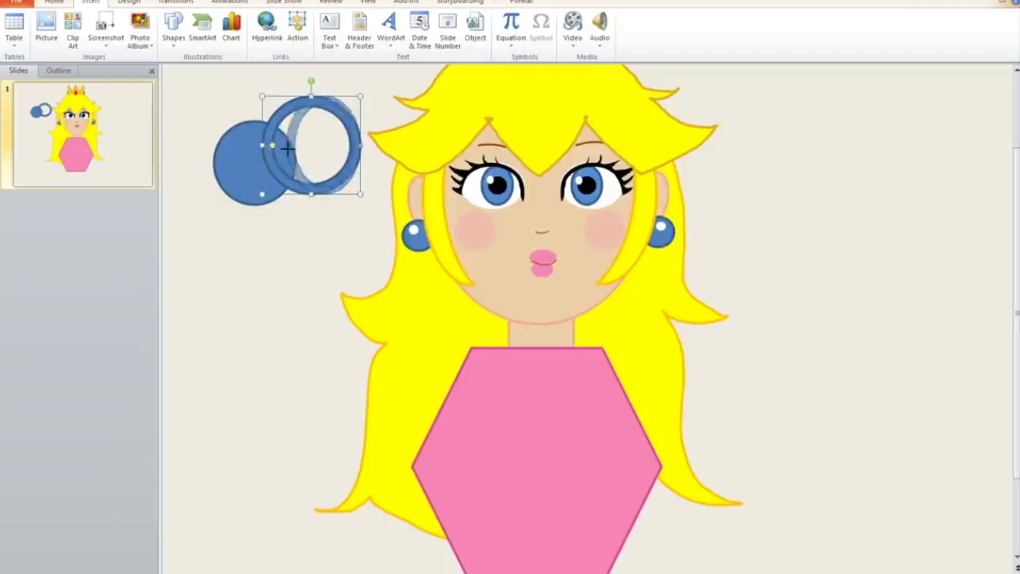
left_click_drag(311, 147, 256, 270)
left_click_drag(255, 232, 264, 132)
left_click(316, 187)
left_click(270, 165)
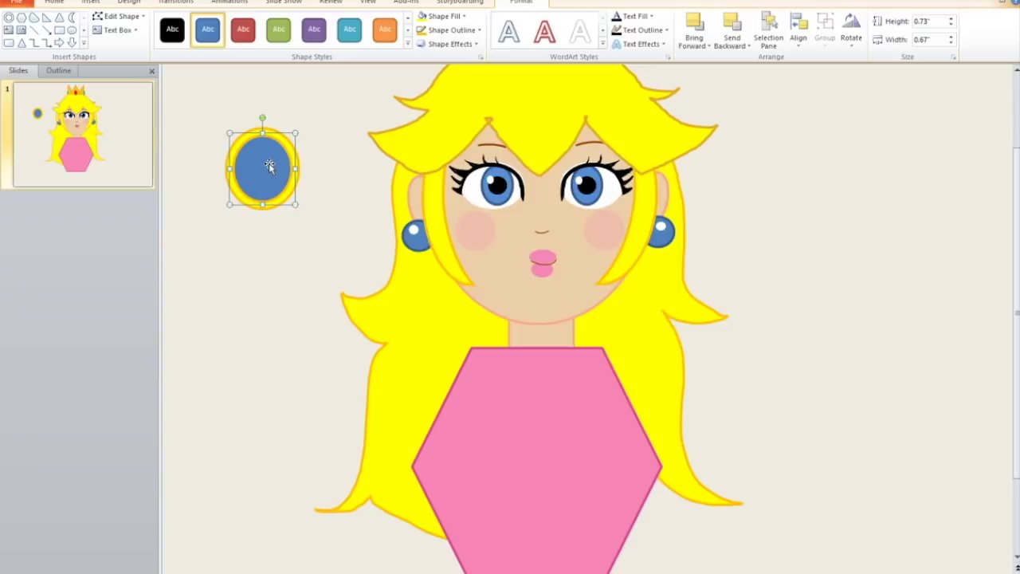
Give the blue oval a glossy bevel preset and pick an oval for the highlight
left_click(476, 44)
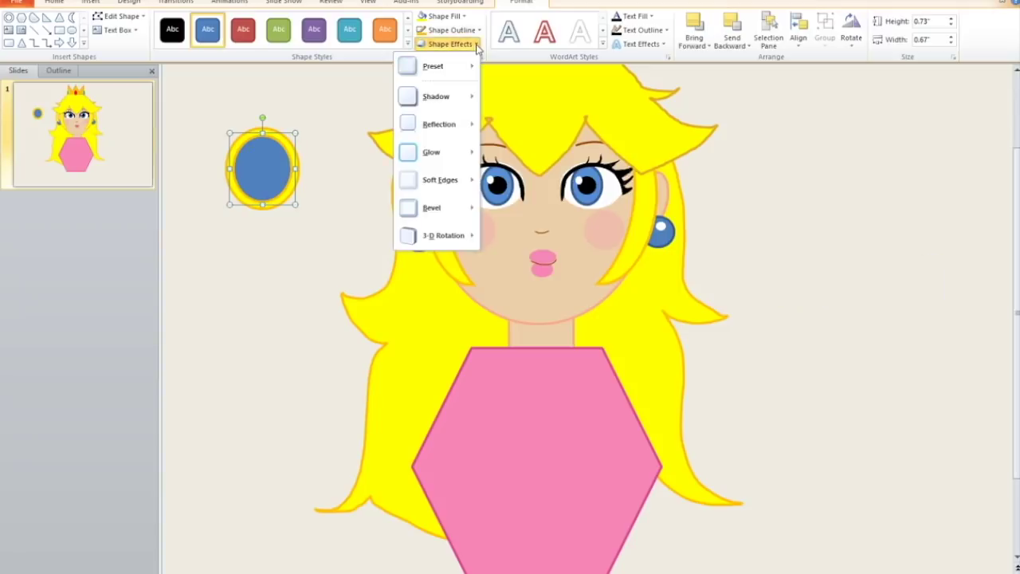
mouse_move(459, 65)
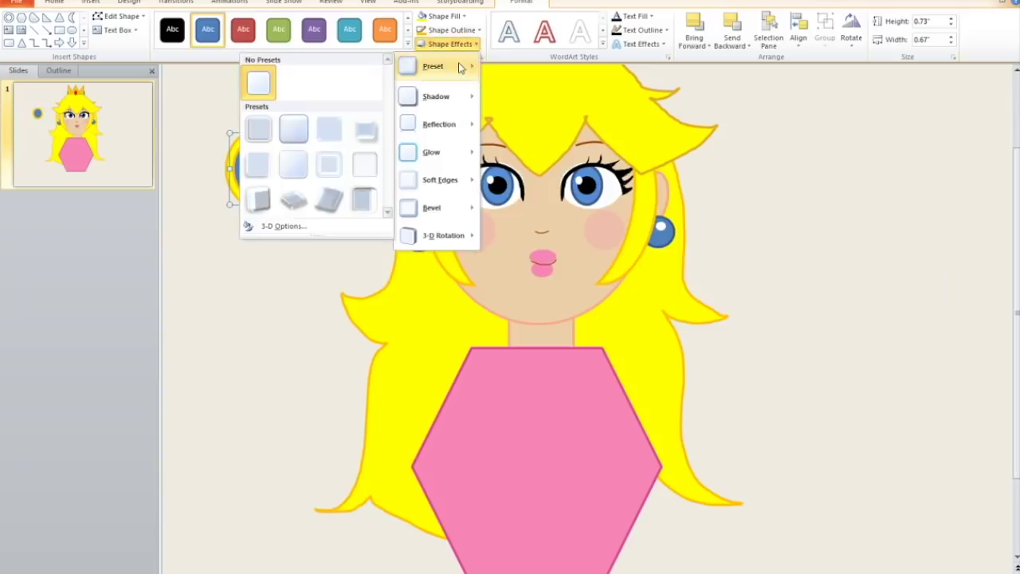
left_click(290, 132)
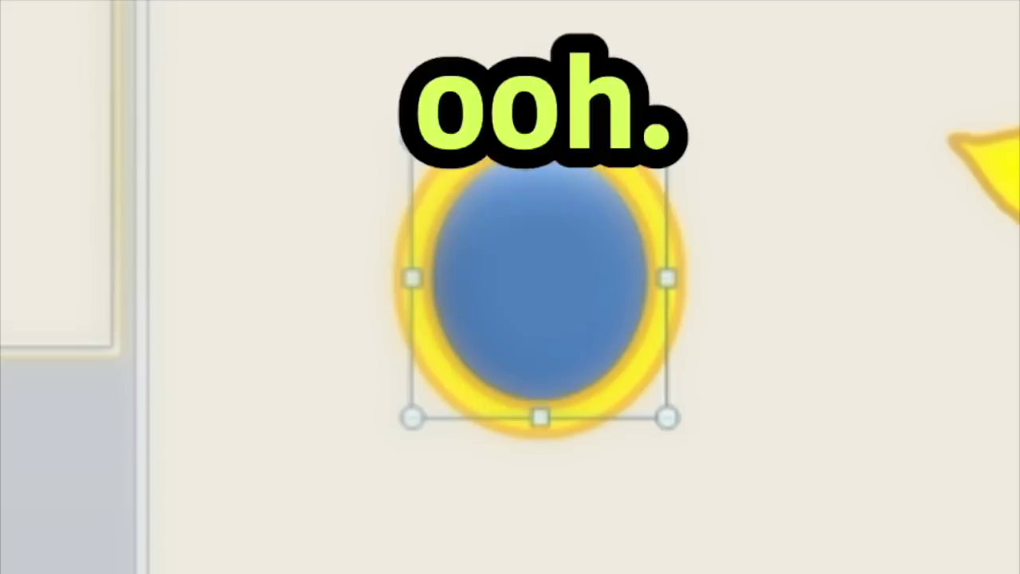
left_click(214, 107)
left_click_drag(213, 107, 327, 242)
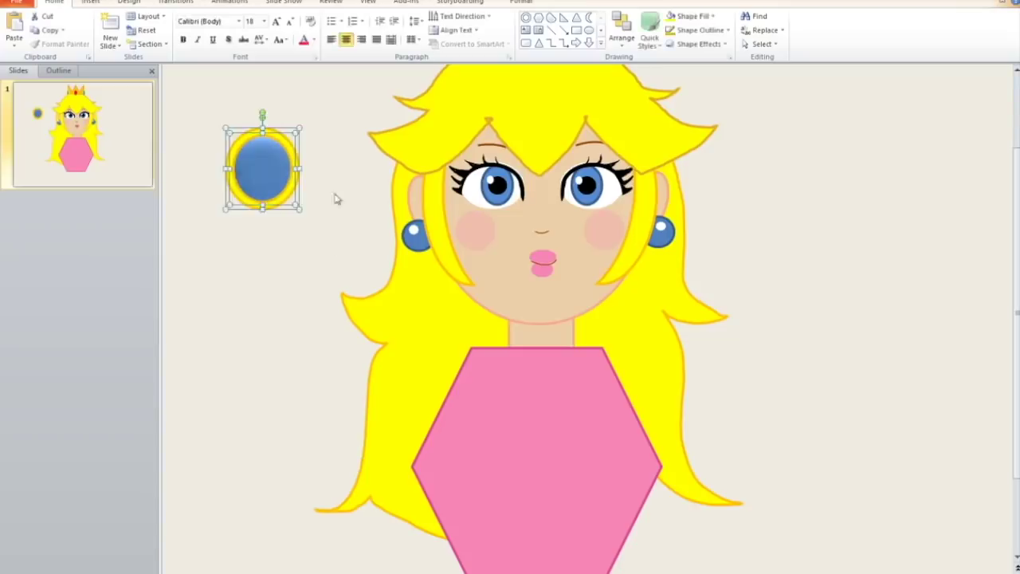
left_click(353, 134)
left_click(92, 3)
left_click(174, 32)
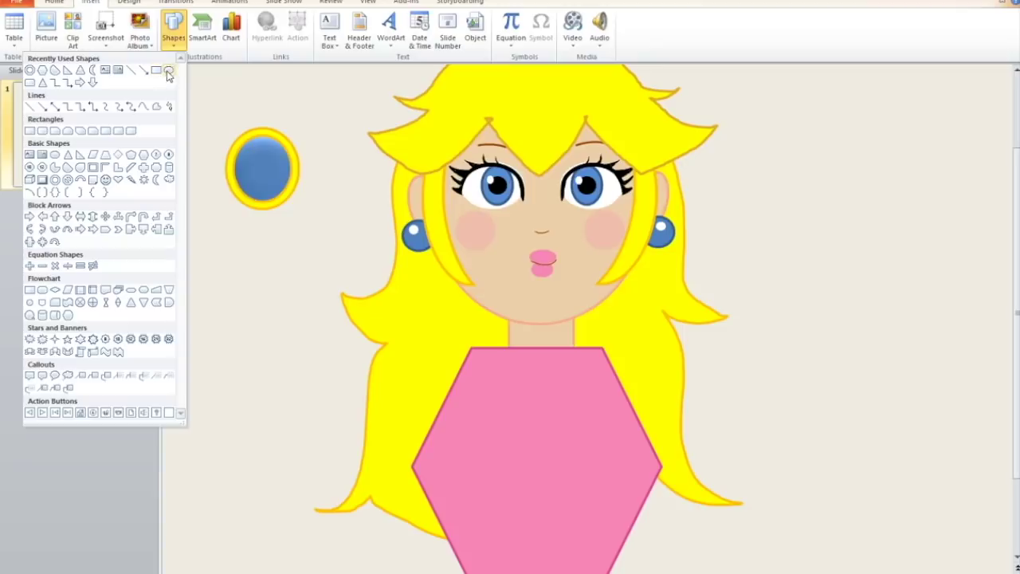
left_click(168, 71)
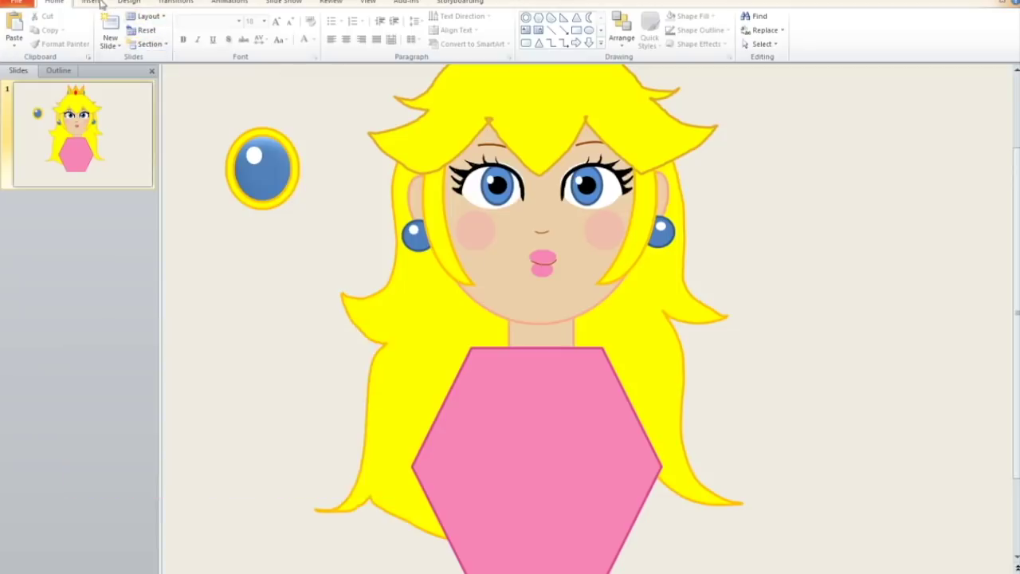
left_click(91, 3)
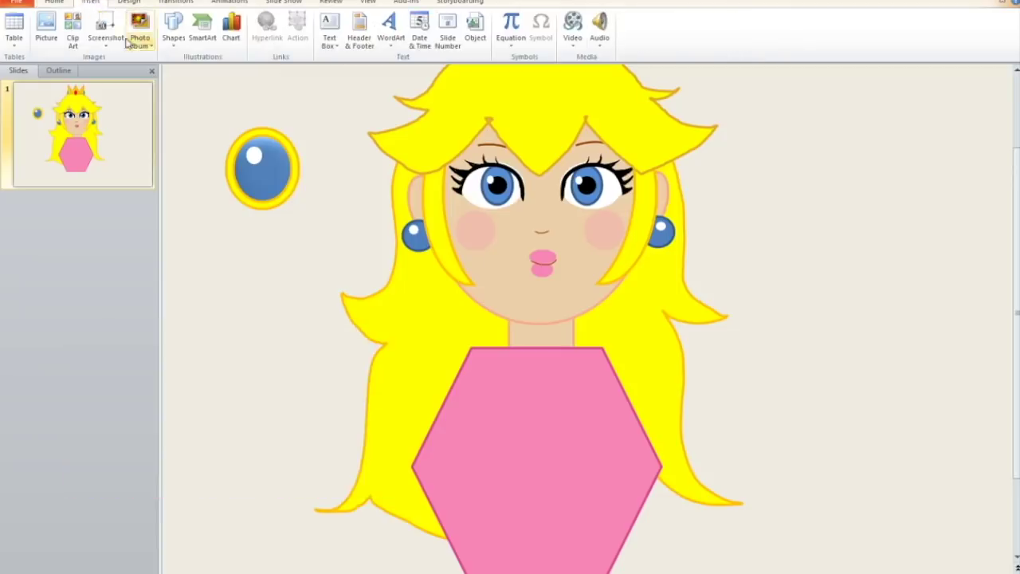
Draw a small pale-filled circle and move it onto the brooch
left_click(173, 31)
left_click(170, 70)
left_click_drag(244, 85, 287, 128)
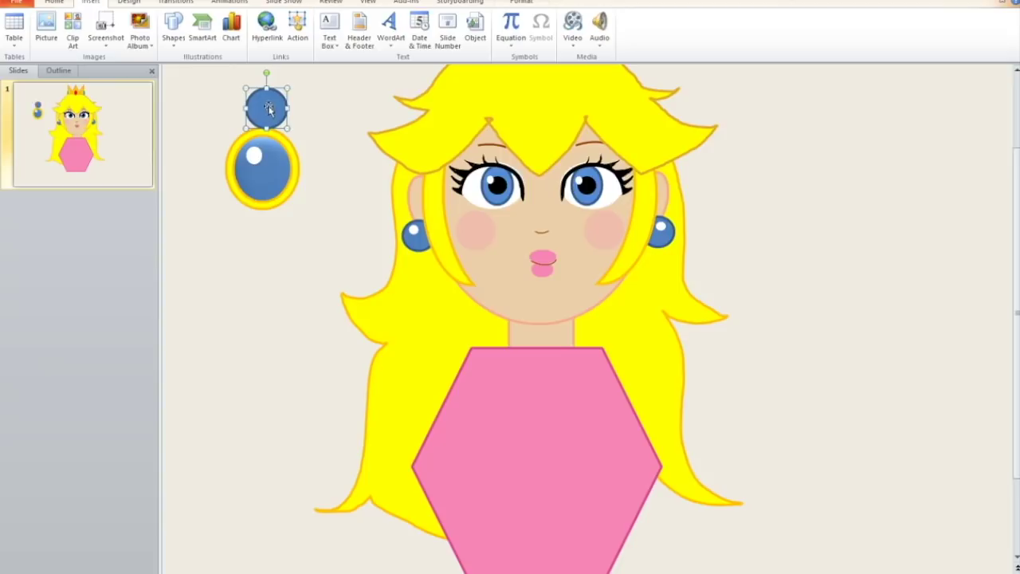
left_click(522, 3)
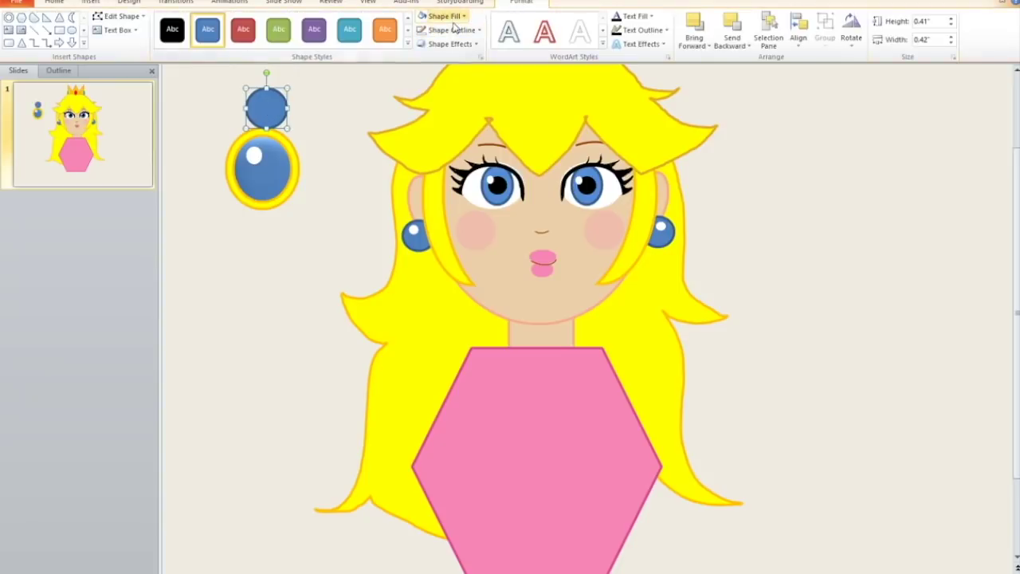
left_click(444, 16)
left_click(374, 56)
left_click_drag(267, 108, 265, 168)
right_click(266, 165)
left_click(217, 292)
Soften the pale circle's edges and add a tiny white highlight with 2.5 Point soft edges
left_click(450, 44)
mouse_move(459, 180)
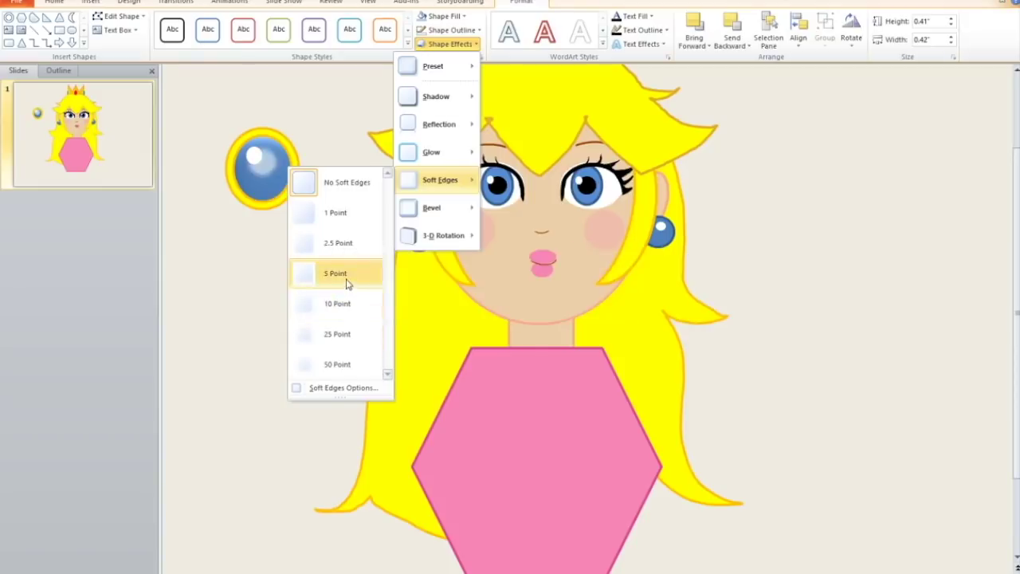
left_click(352, 281)
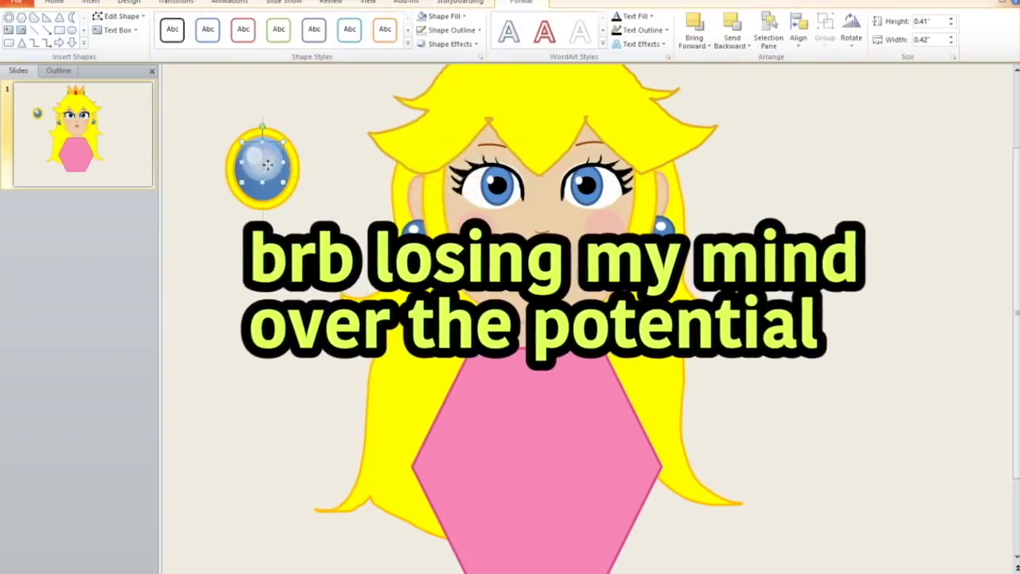
left_click_drag(244, 146, 264, 165)
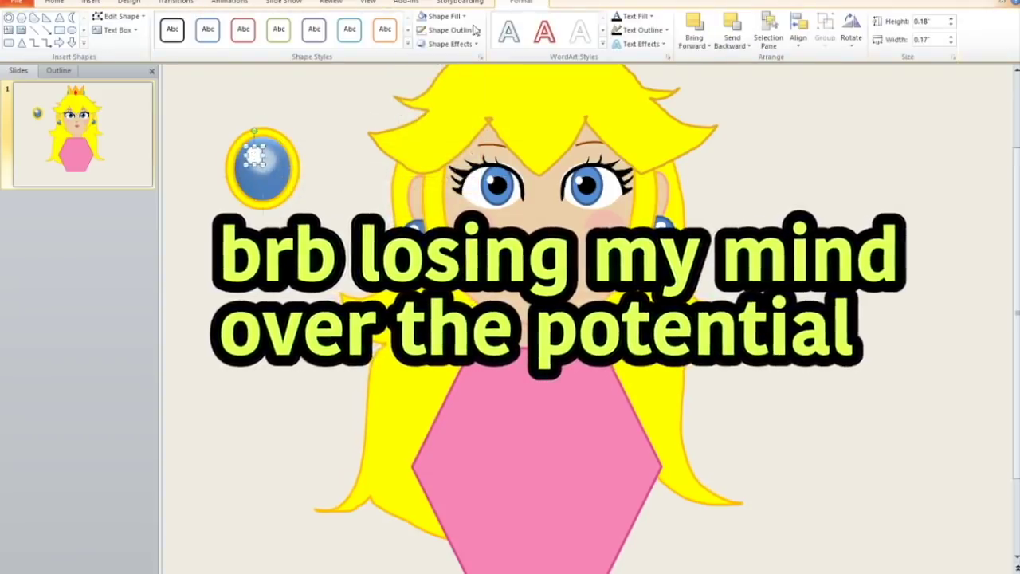
left_click(449, 44)
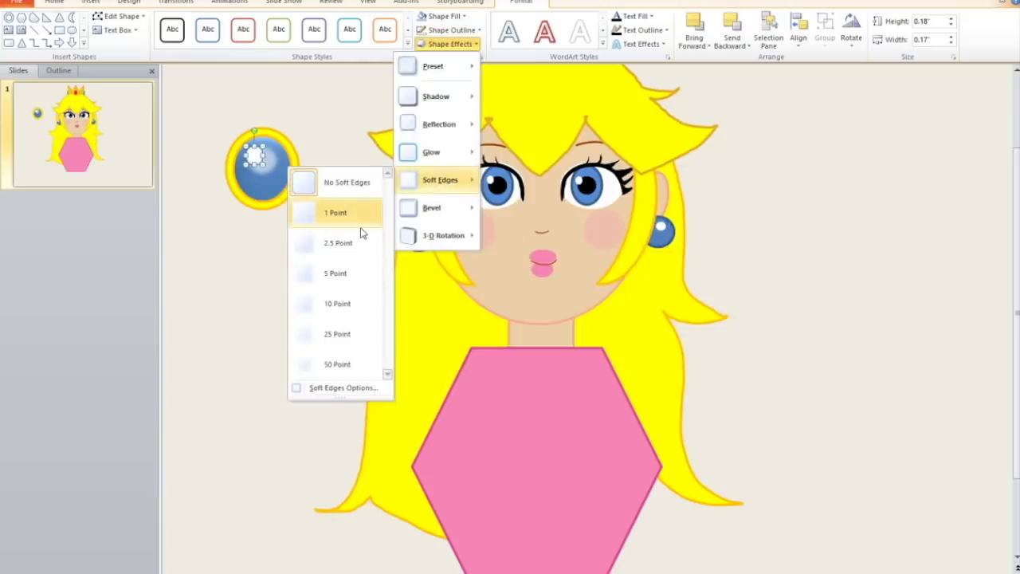
left_click(358, 243)
Move the whole brooch onto the pink bodice, lowering it slightly on the chest
mouse_move(195, 86)
left_mouse_down()
mouse_move(309, 241)
mouse_move(346, 247)
left_mouse_up()
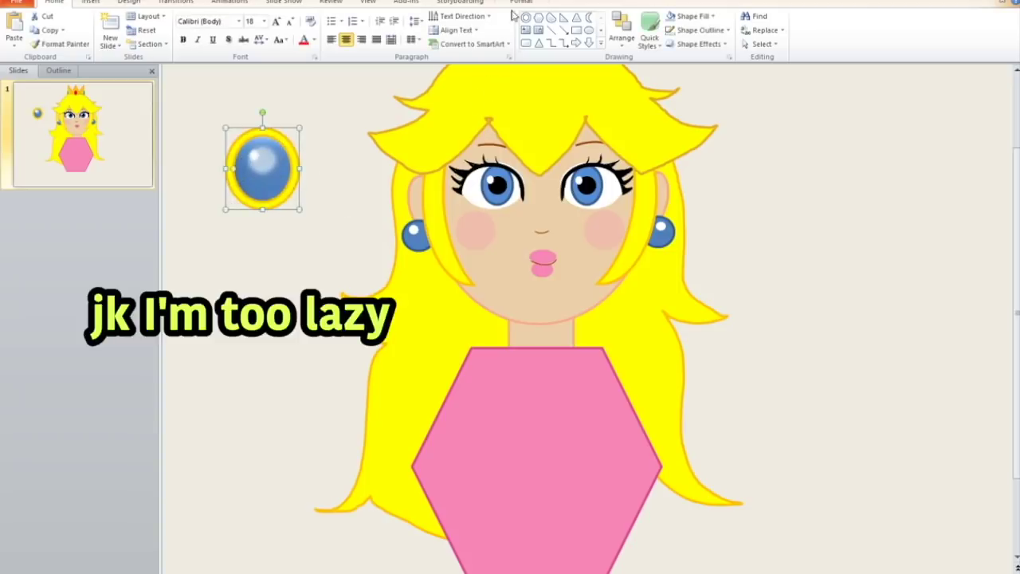
left_click_drag(267, 177, 550, 409)
left_click_drag(542, 418, 541, 427)
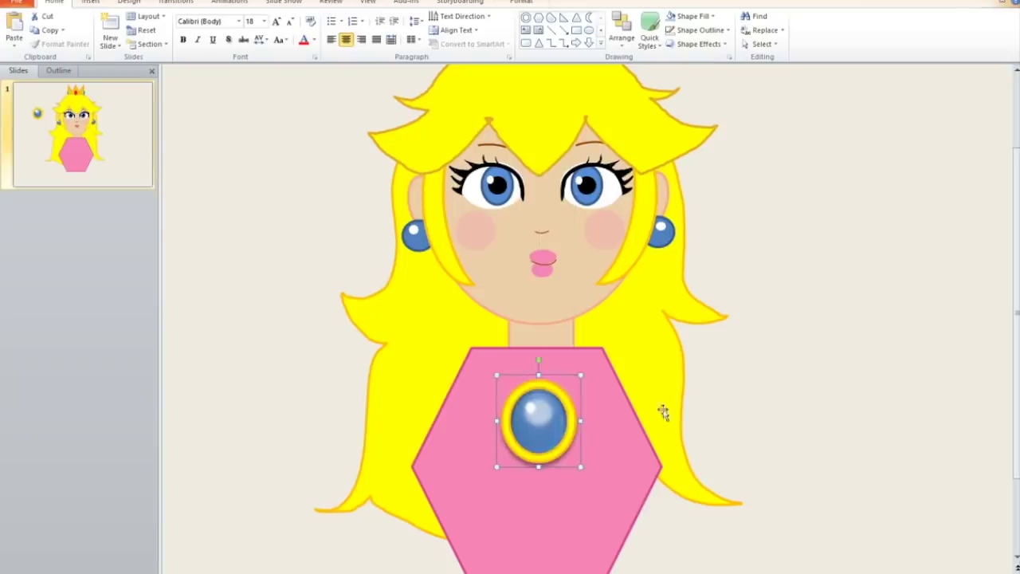
left_click(797, 361)
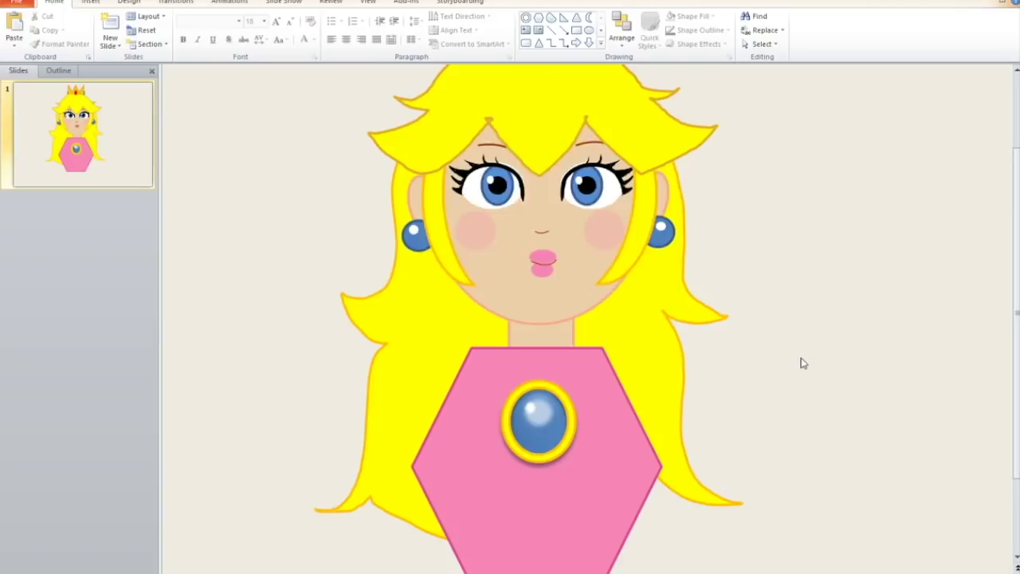
scroll(803, 363, "up", 1)
left_click(90, 1)
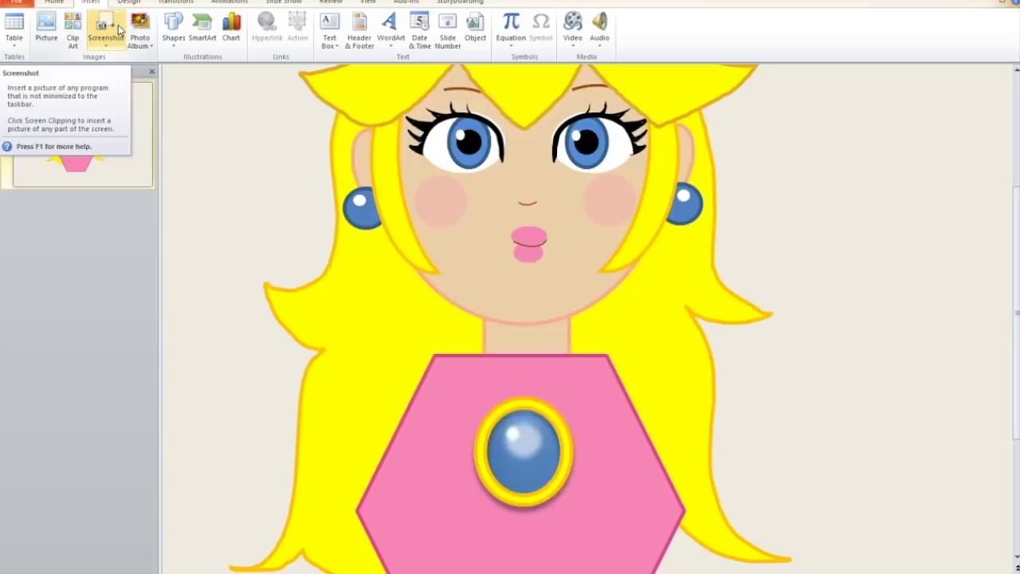
Draw a pink chord, narrow it to 0.33 inches and paste a copy beside it for the collar
left_click(173, 32)
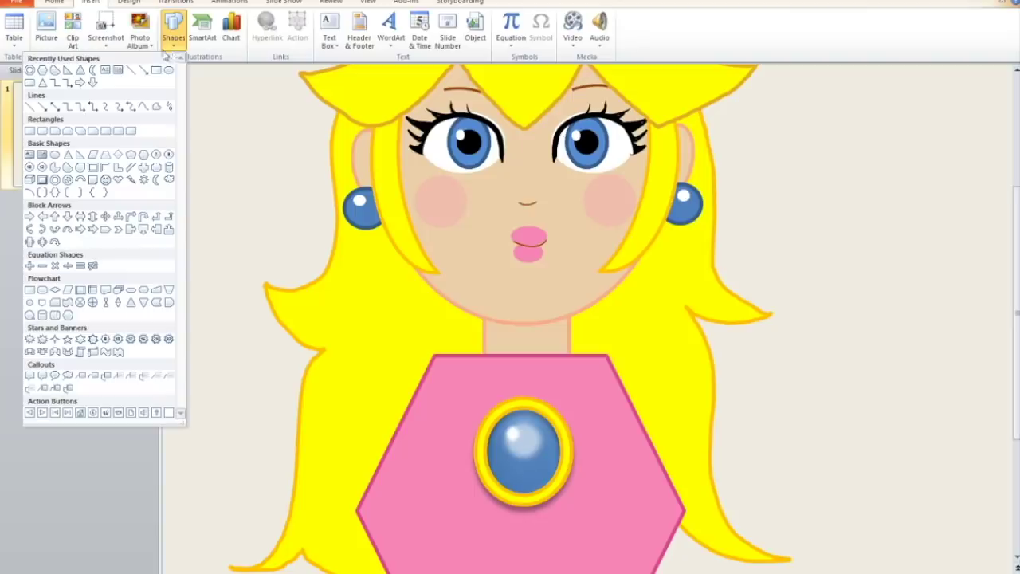
left_click(68, 166)
left_click_drag(223, 144, 285, 209)
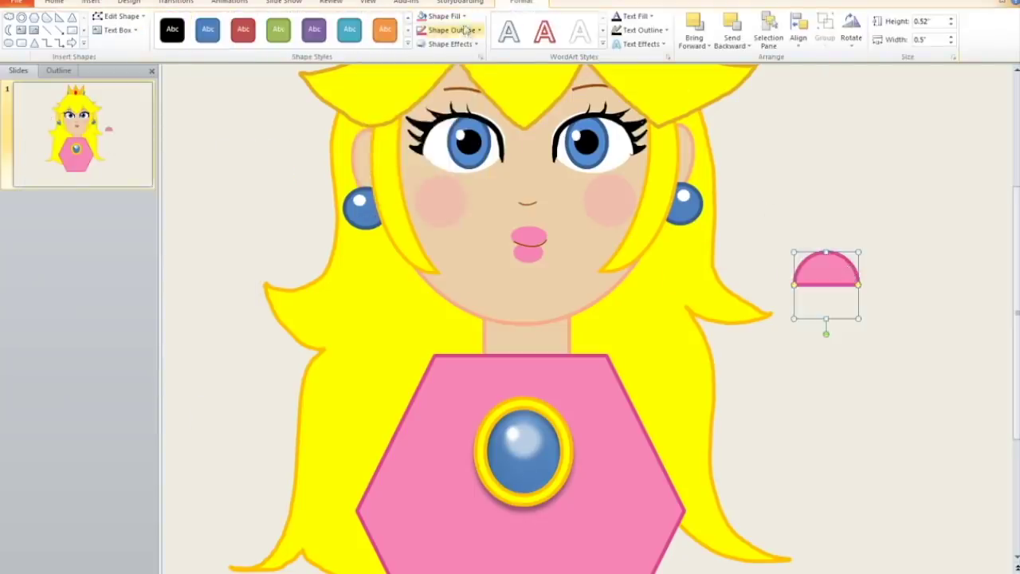
left_click_drag(859, 319, 842, 387)
key("ctrl+v")
mouse_move(845, 353)
left_mouse_down()
mouse_move(860, 340)
mouse_move(802, 335)
left_mouse_up()
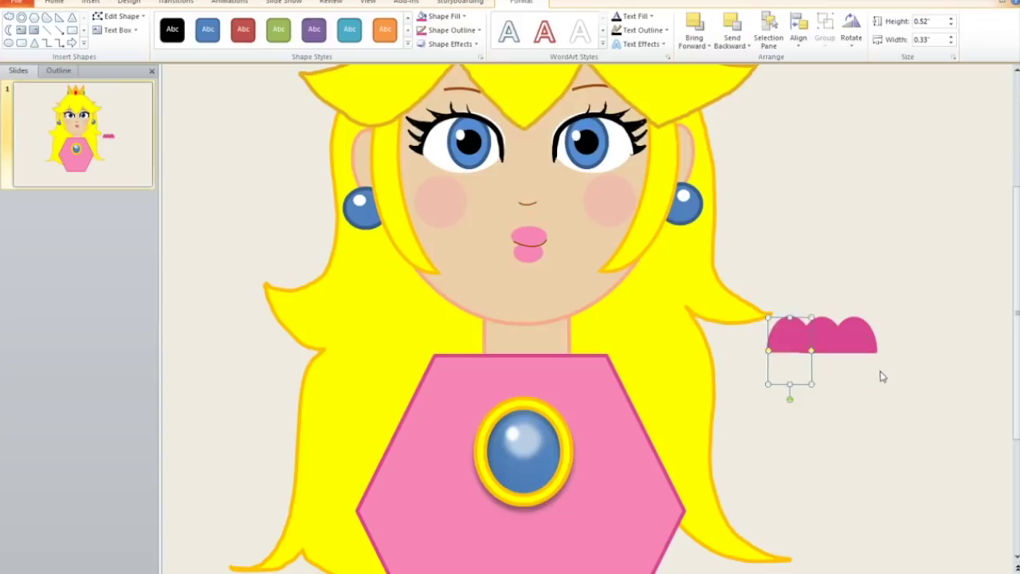
left_click(881, 383)
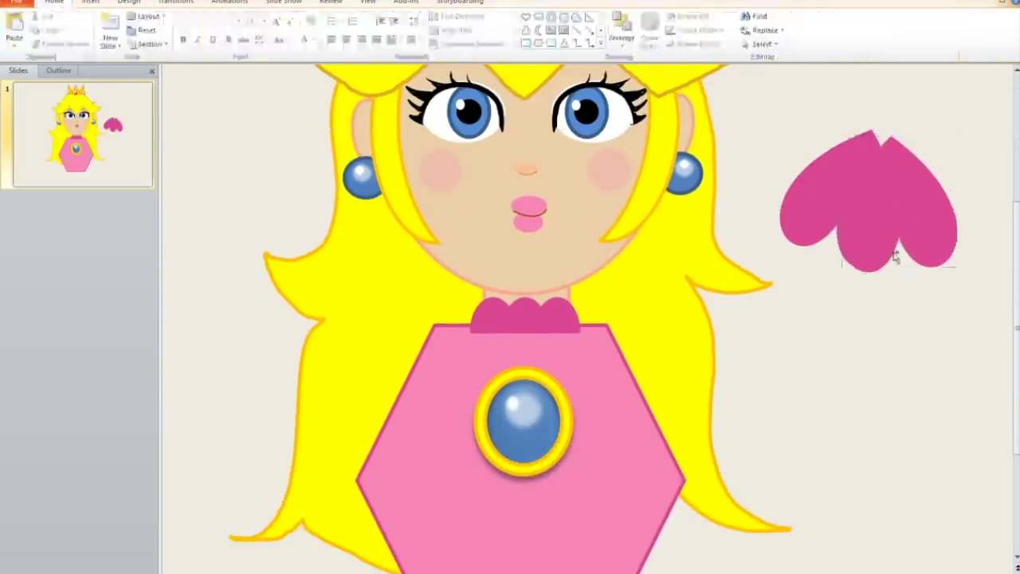
Move the pink heart onto the shoulder as a puffed sleeve
left_click_drag(926, 205, 447, 378)
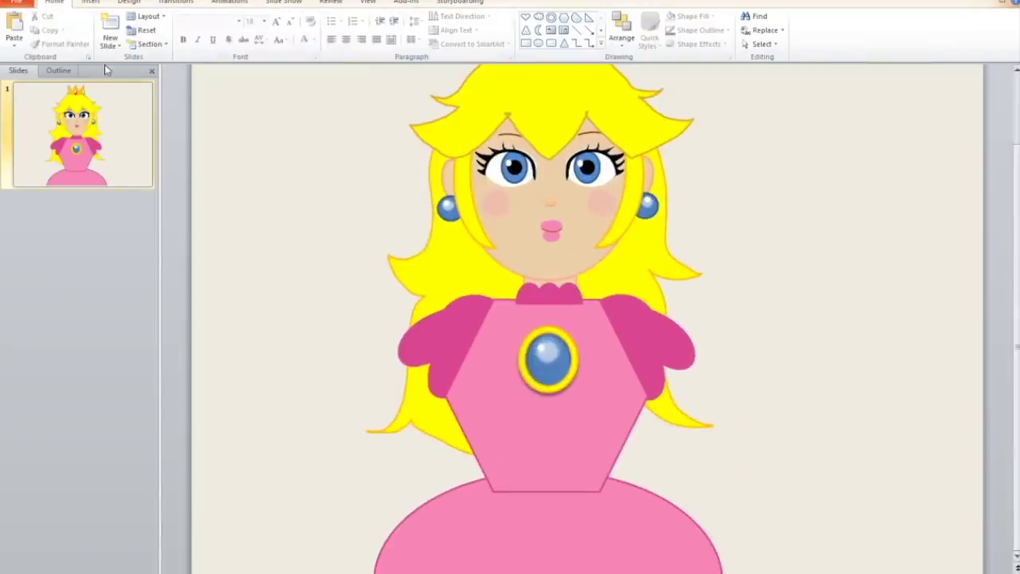
left_click(91, 4)
left_click(173, 32)
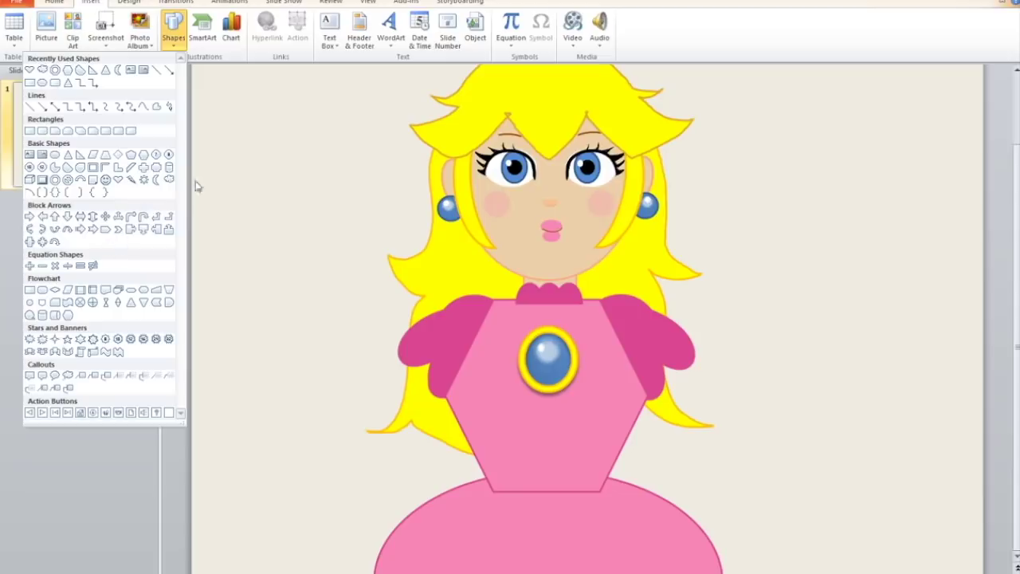
Draw an L-shaped arm over the dress and tilt it into place
left_click(169, 216)
left_click_drag(263, 231, 413, 387)
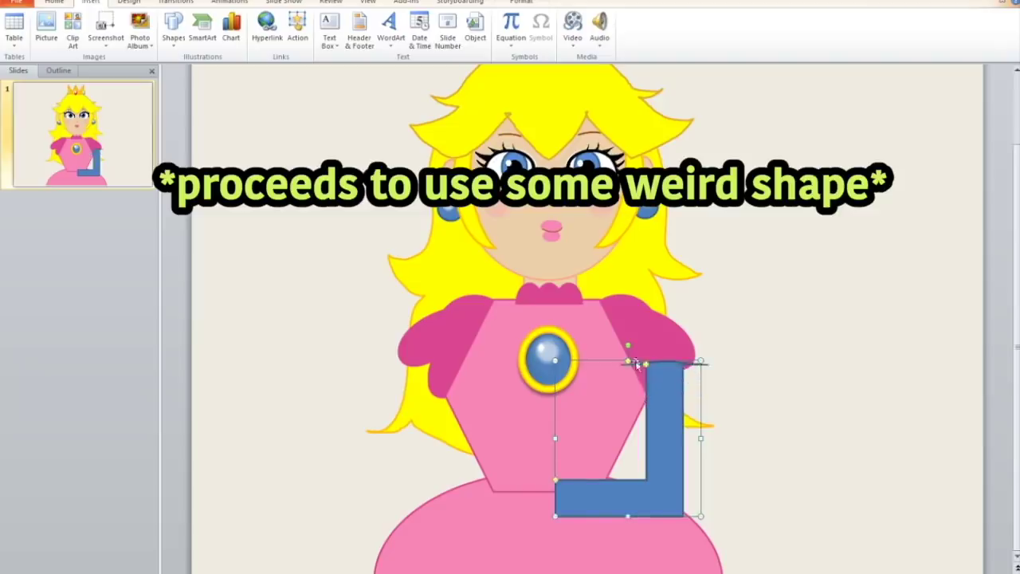
left_click_drag(629, 346, 608, 344)
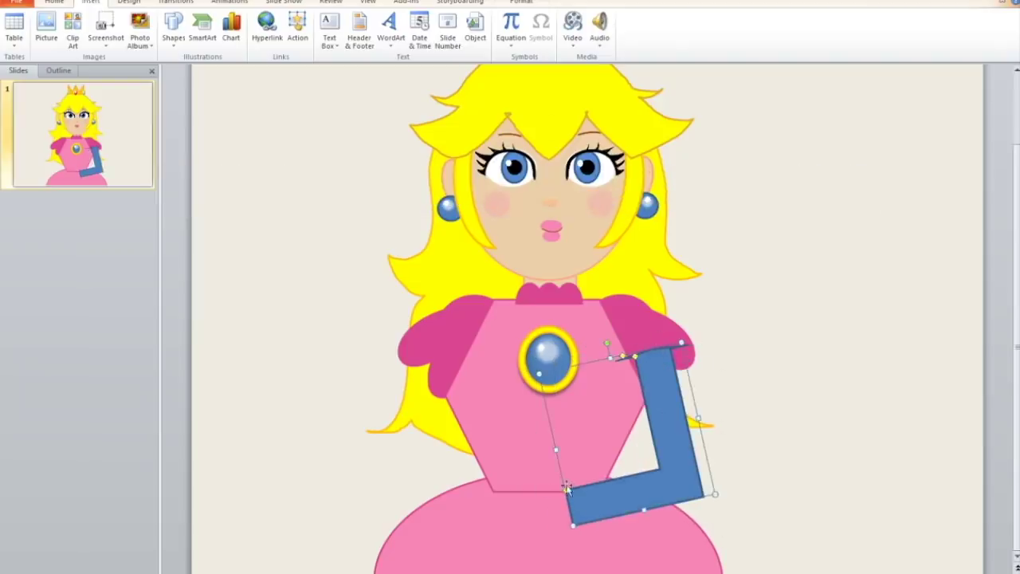
left_click_drag(566, 488, 586, 471)
right_click(593, 478)
key("k")
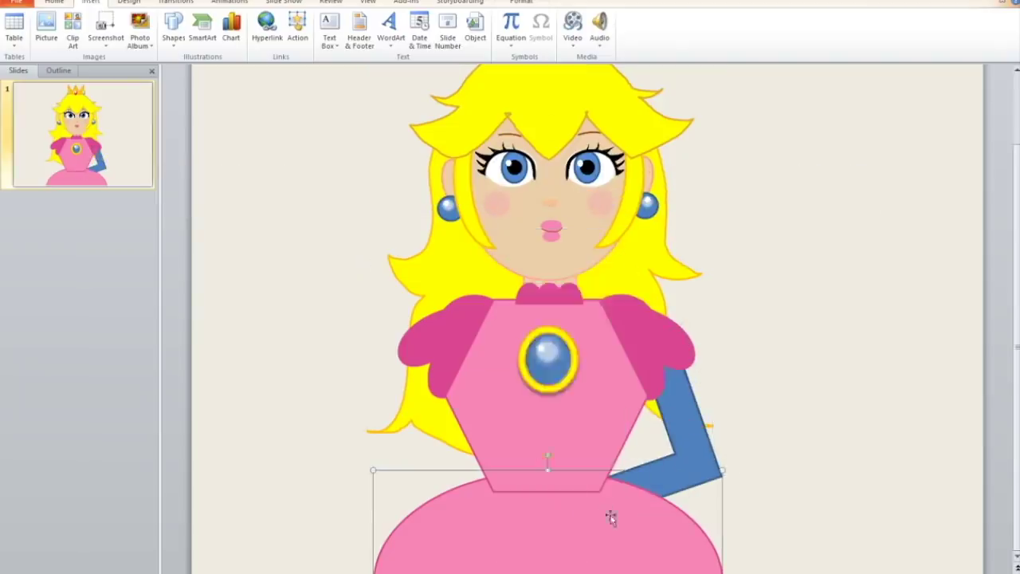
key("ctrl+z")
Move the arm one layer backward and fine-tune its rotation and position to the right
right_click(598, 461)
left_click(658, 354)
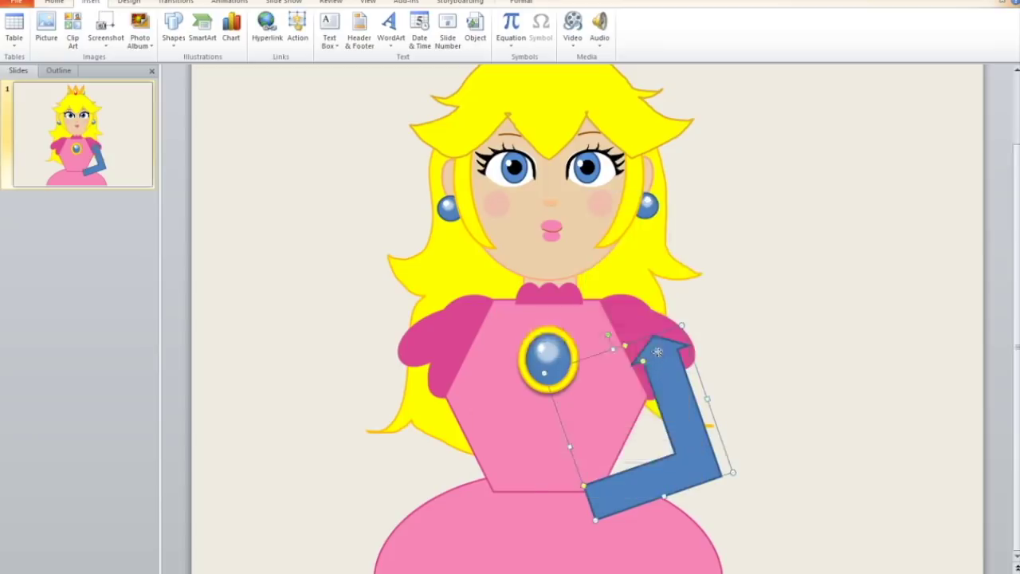
right_click(658, 355)
mouse_move(606, 478)
left_click(526, 494)
right_click(575, 386)
mouse_move(602, 514)
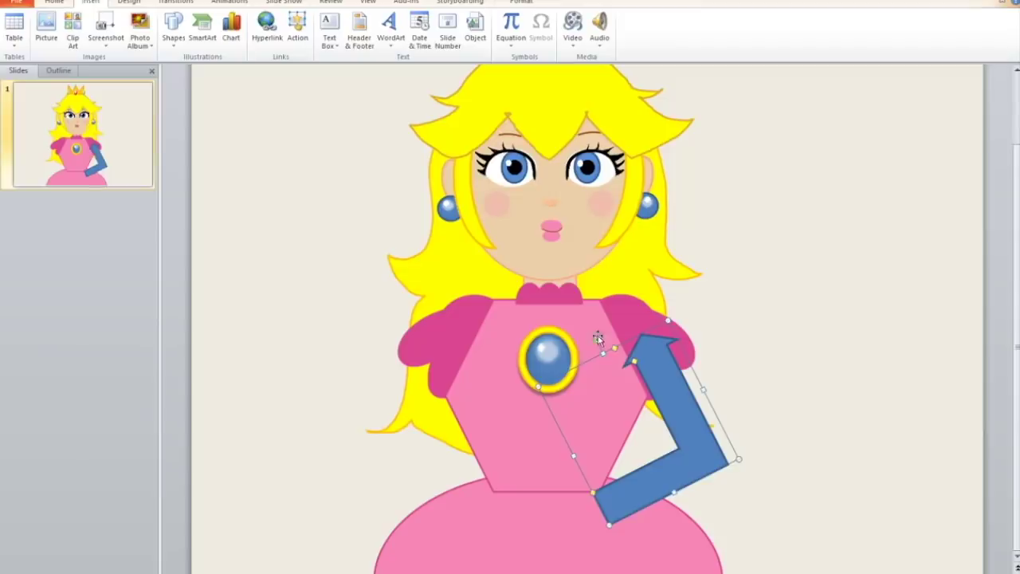
left_click_drag(595, 344, 590, 348)
left_click_drag(678, 384, 695, 388)
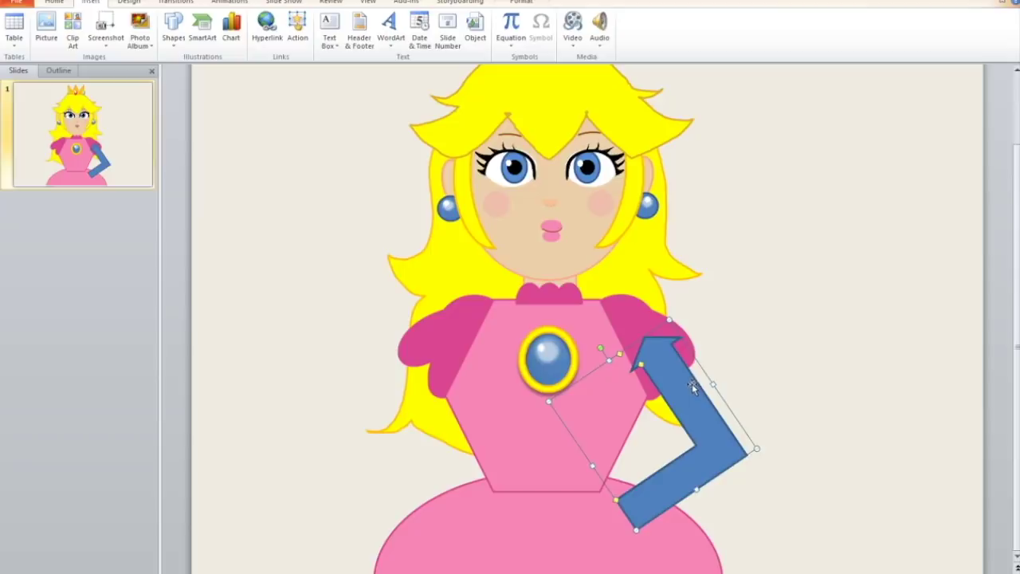
right_click(692, 383)
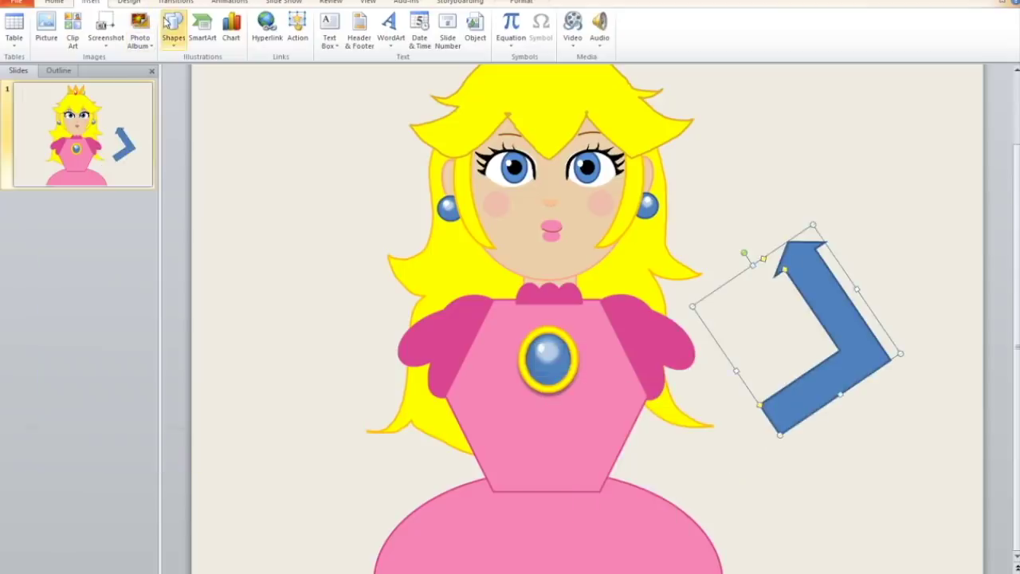
left_click(173, 28)
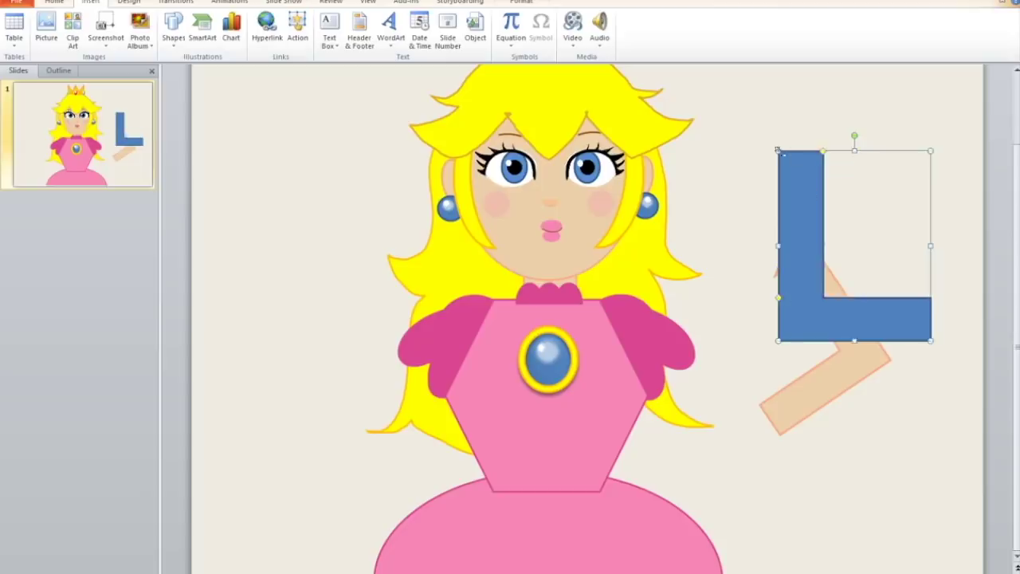
Fit the new L shape over the upper arm and make it white as a glove
left_click_drag(888, 275, 779, 435)
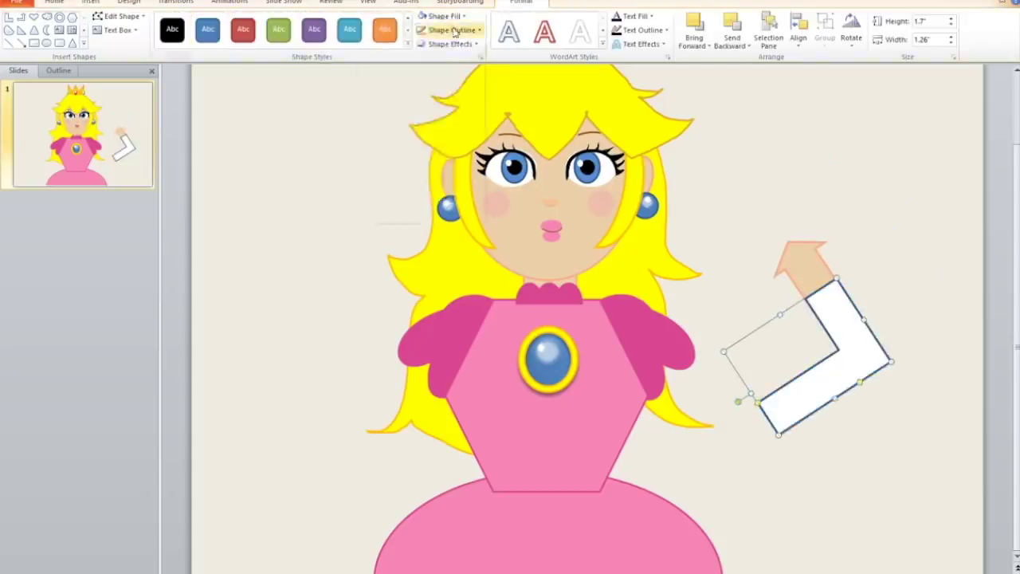
left_click(90, 2)
left_click(183, 44)
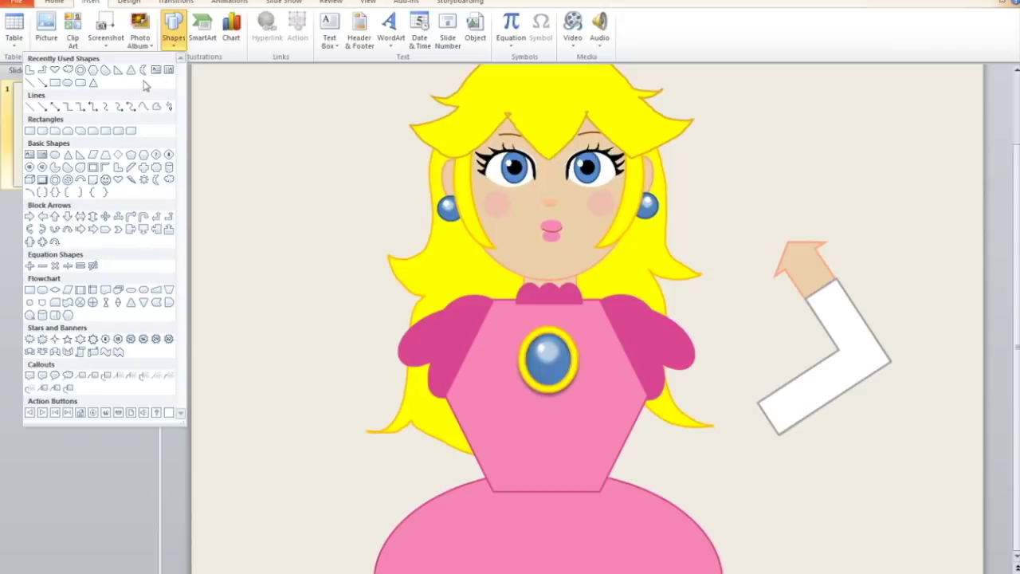
left_click(174, 36)
left_click(174, 36)
Sketch a freehand gloved hand, add a small rounded shape, and move the mirrored arm onto the body
left_click(156, 106)
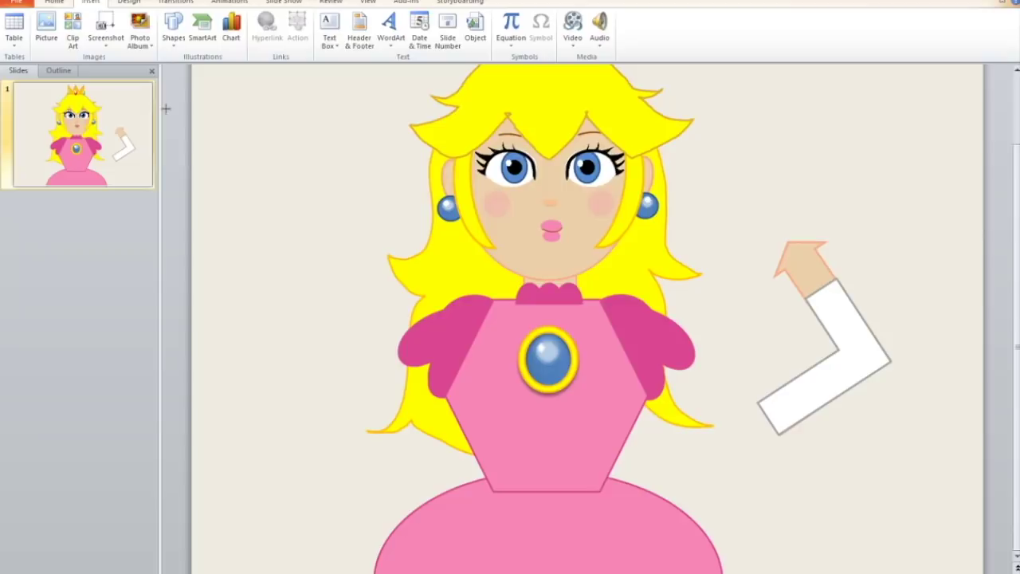
left_click_drag(761, 405, 780, 452)
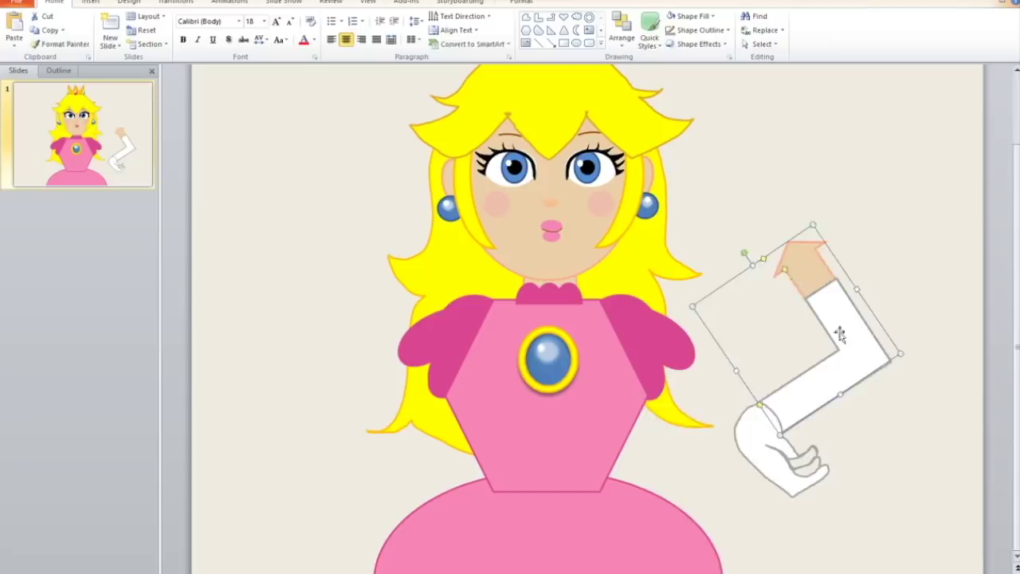
left_click(45, 133)
mouse_move(883, 363)
left_mouse_down()
mouse_move(938, 398)
mouse_move(813, 422)
left_mouse_up()
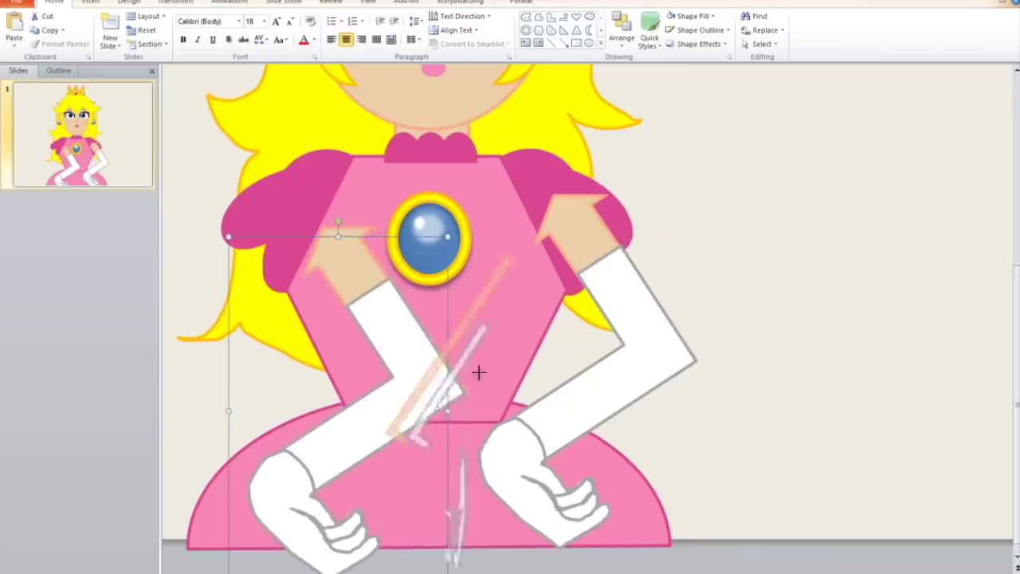
left_click_drag(478, 372, 635, 384)
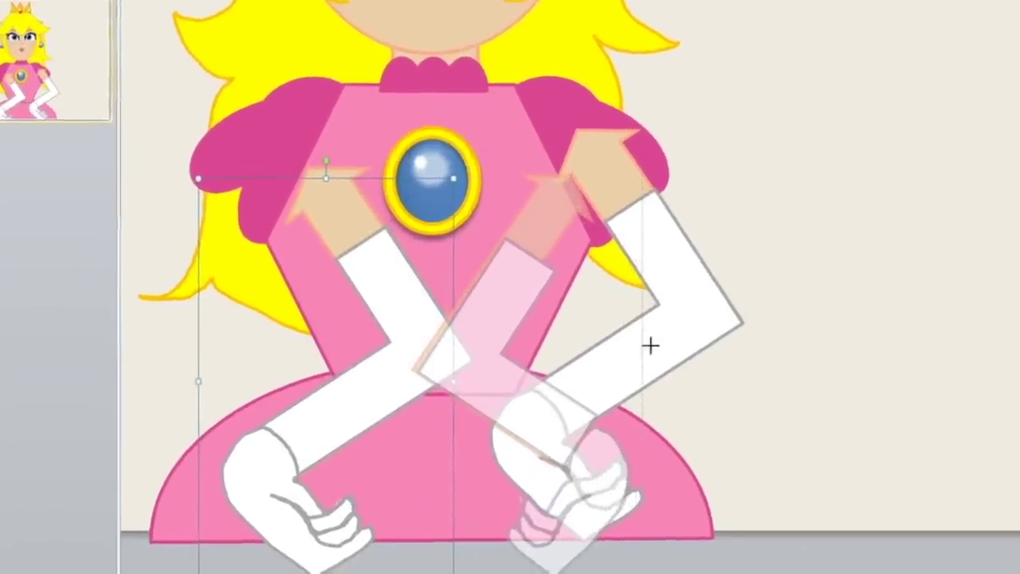
Set the mirrored arm on the opposite hip and open the skirt panel's options
left_click_drag(709, 315, 714, 318)
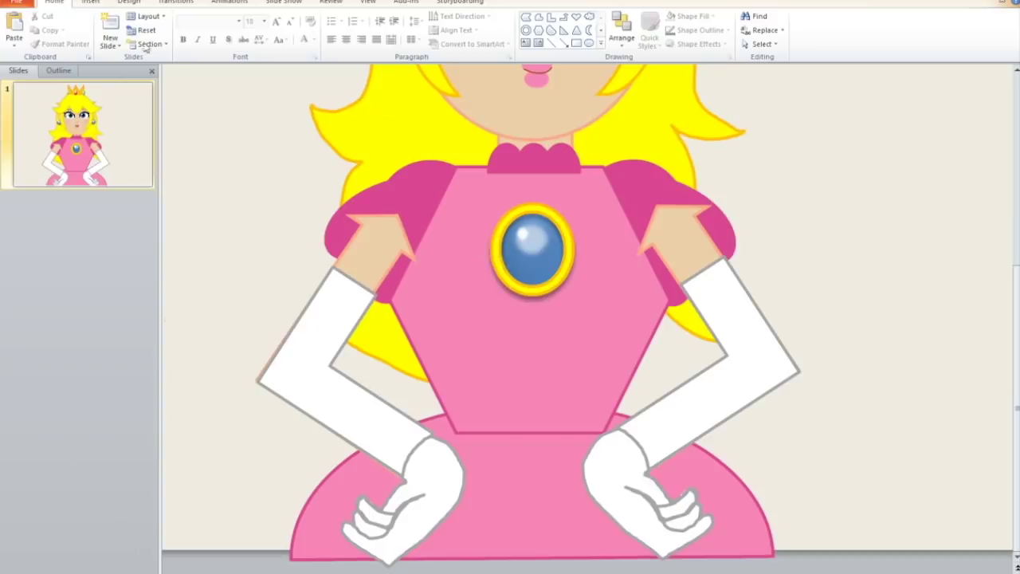
left_click(92, 3)
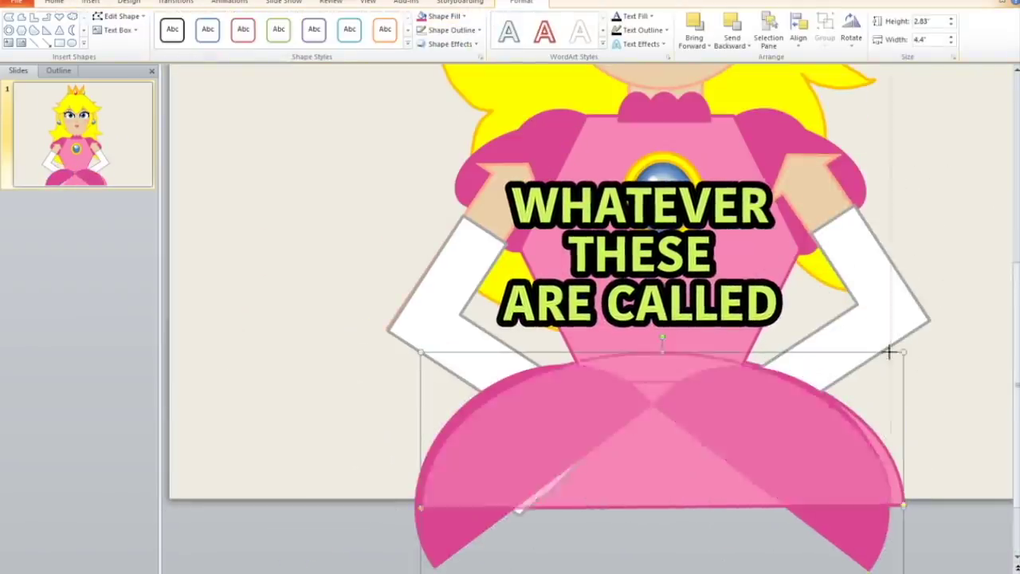
right_click(662, 477)
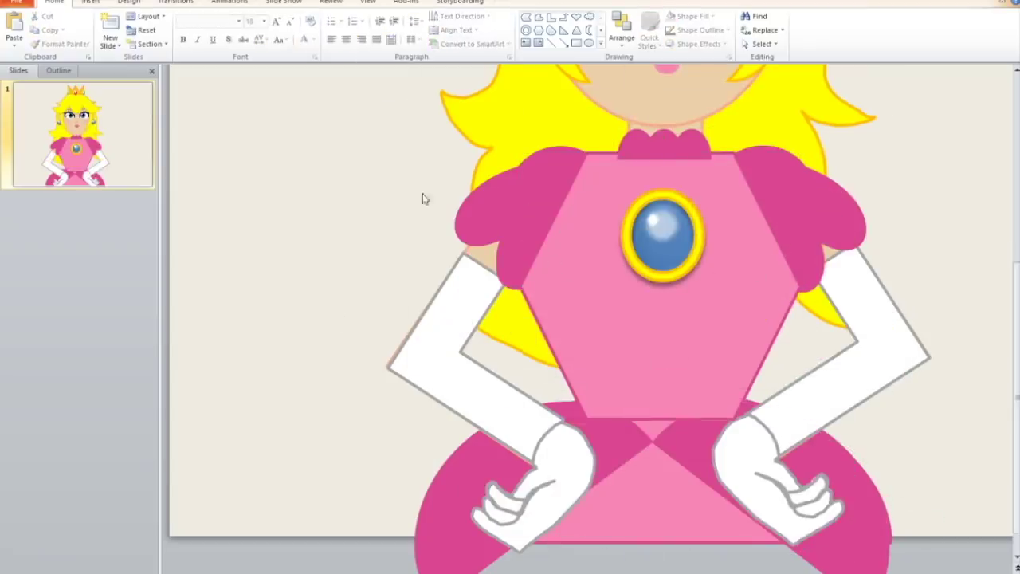
left_click(83, 4)
Draw a downward-pointing isosceles triangle where the bodice meets the skirt
left_click(174, 32)
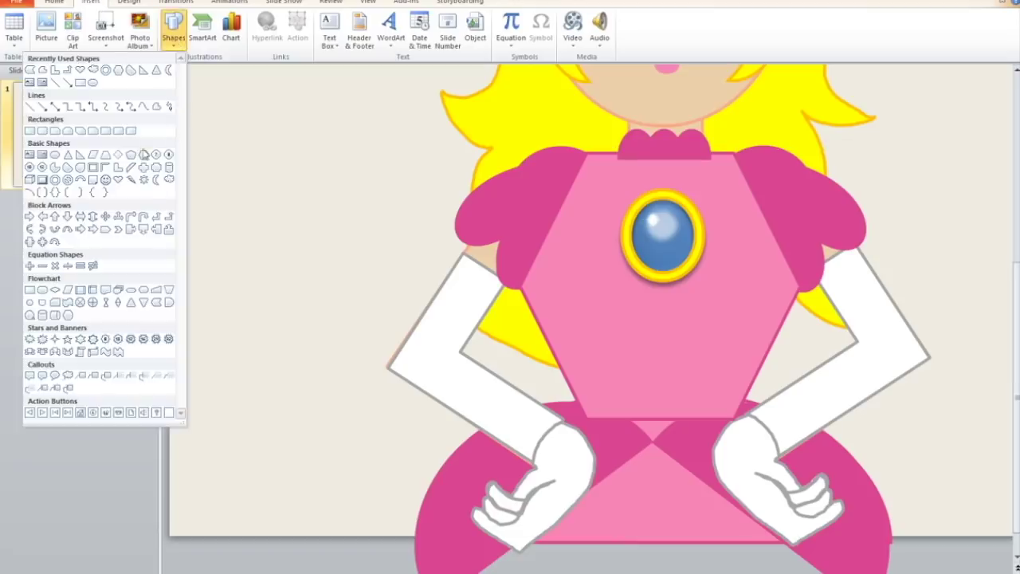
left_click(68, 154)
left_click_drag(583, 486, 737, 410)
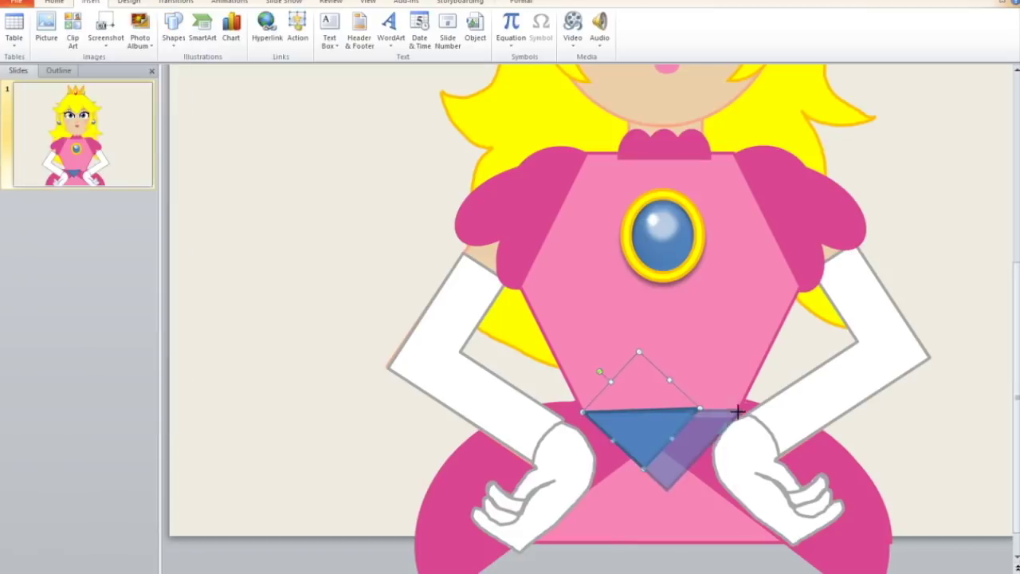